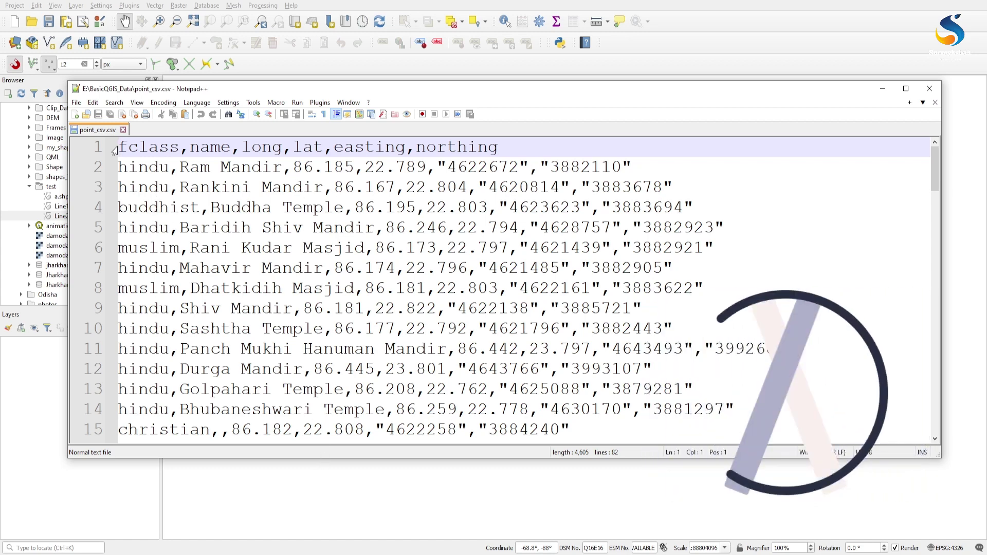
Highlight the CSV header row, then line 2's longitude 86.185 and its latitude value.
drag(118, 147, 517, 147)
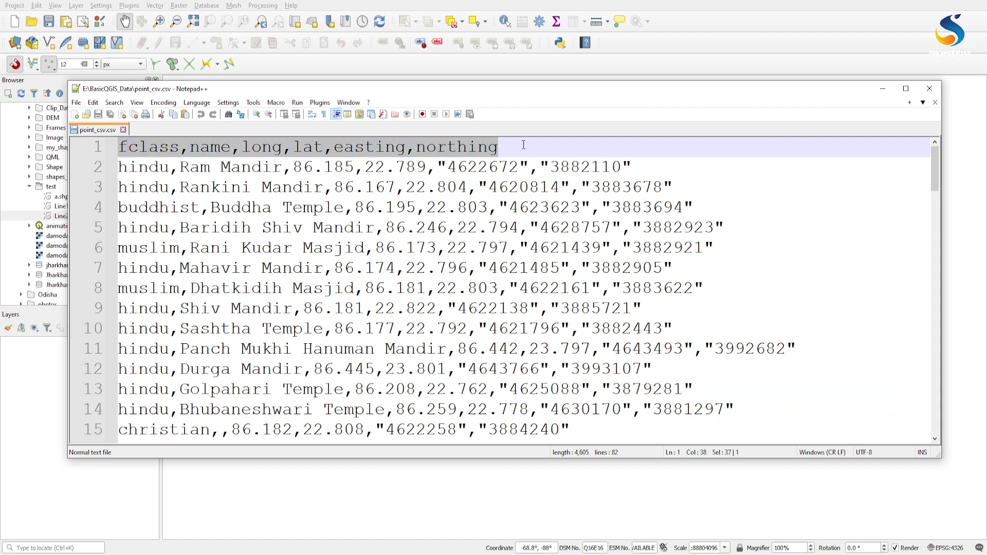
click(138, 168)
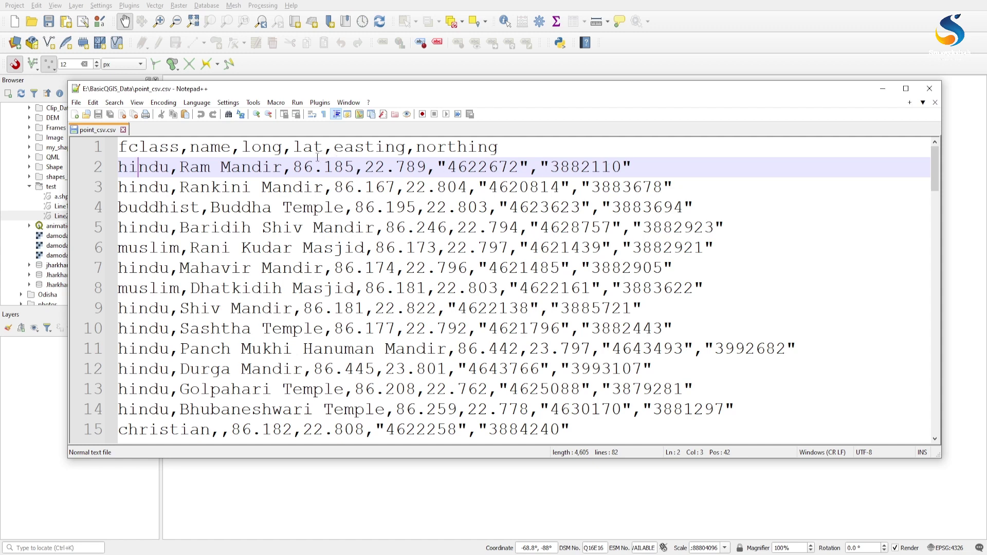
drag(293, 166, 386, 167)
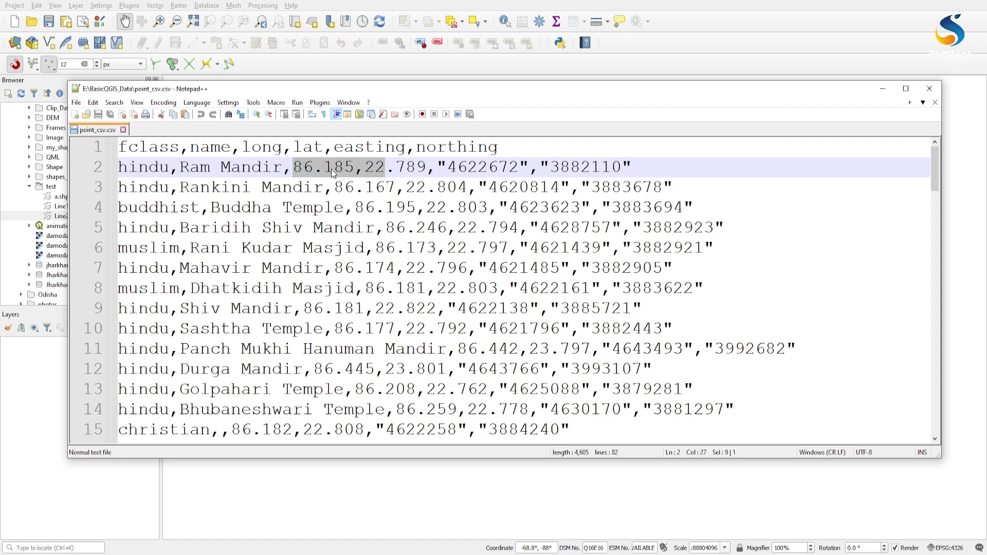
drag(293, 168, 357, 169)
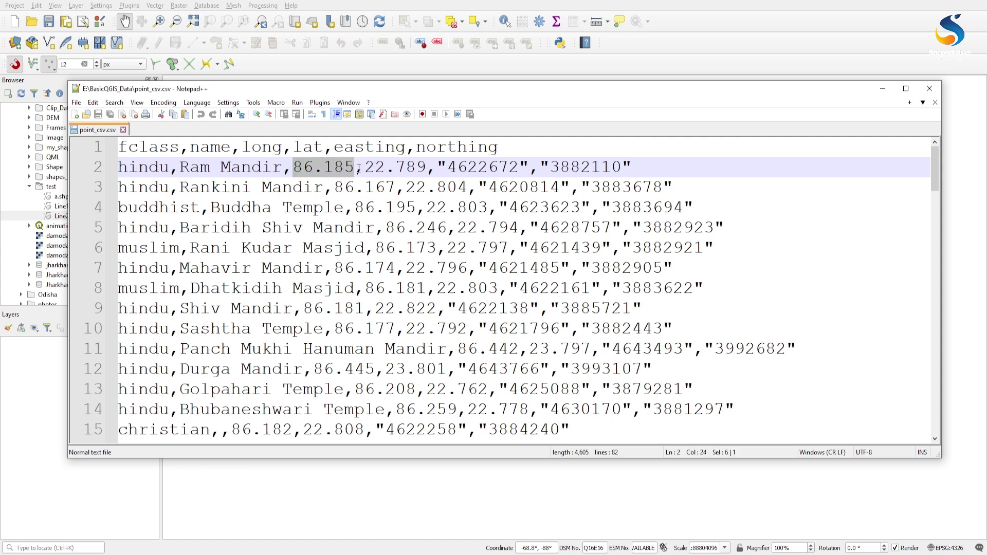
drag(375, 168, 417, 168)
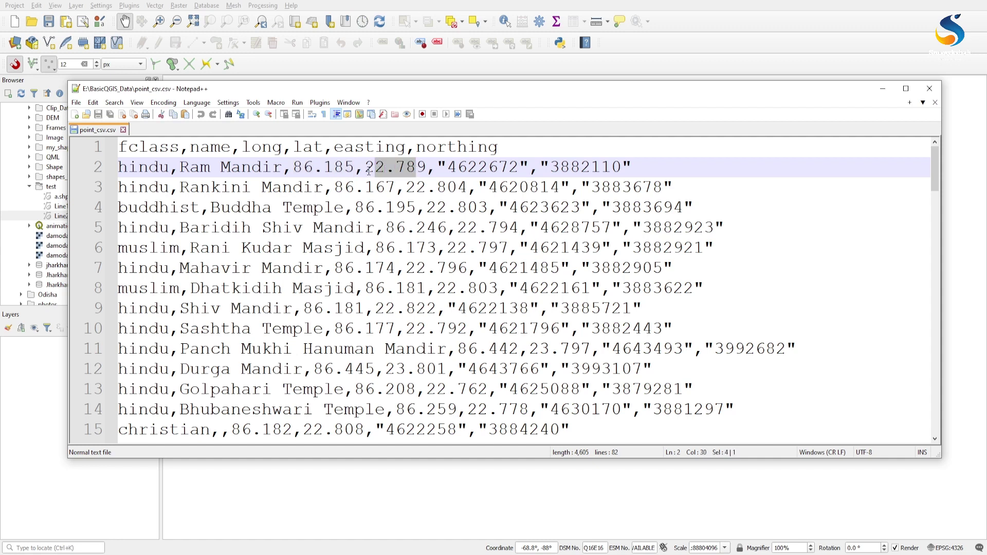
click(365, 169)
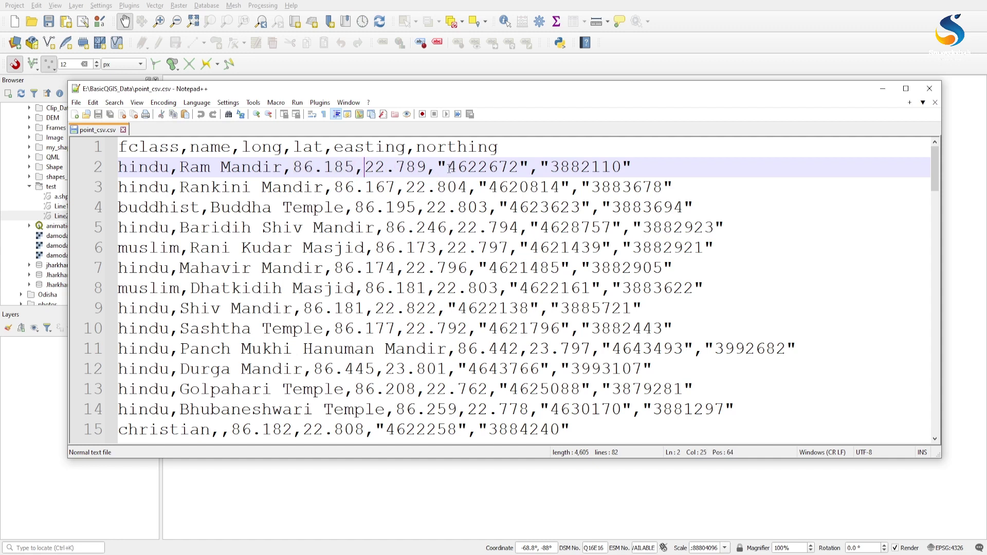
Highlight line 2's easting 4622672 and northing 3882110, then its longitude again.
drag(446, 168, 621, 168)
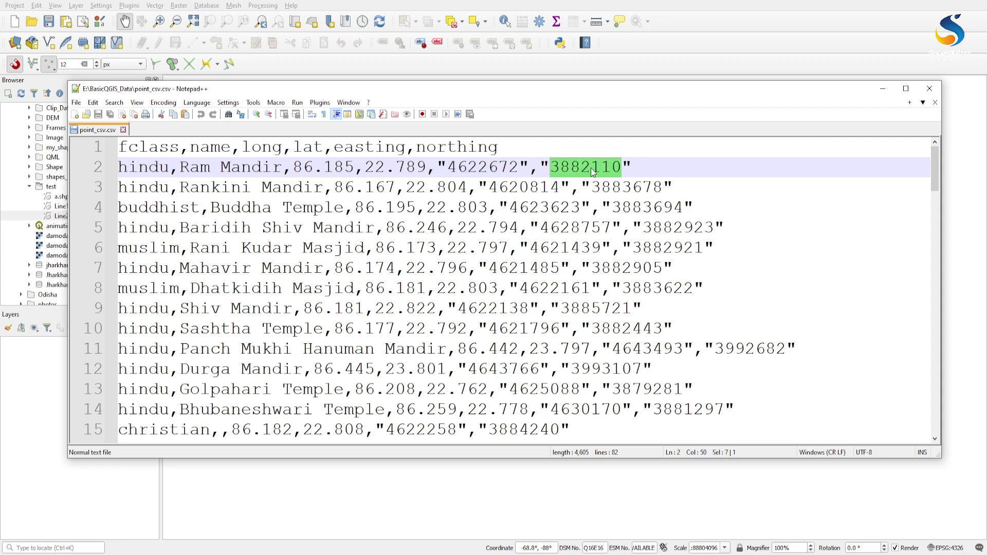
click(488, 167)
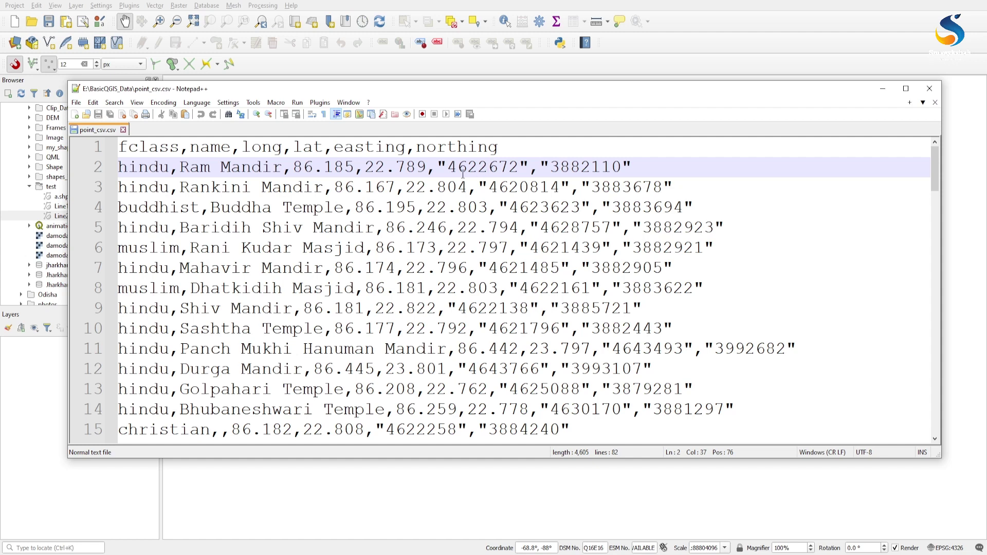
drag(448, 168, 519, 168)
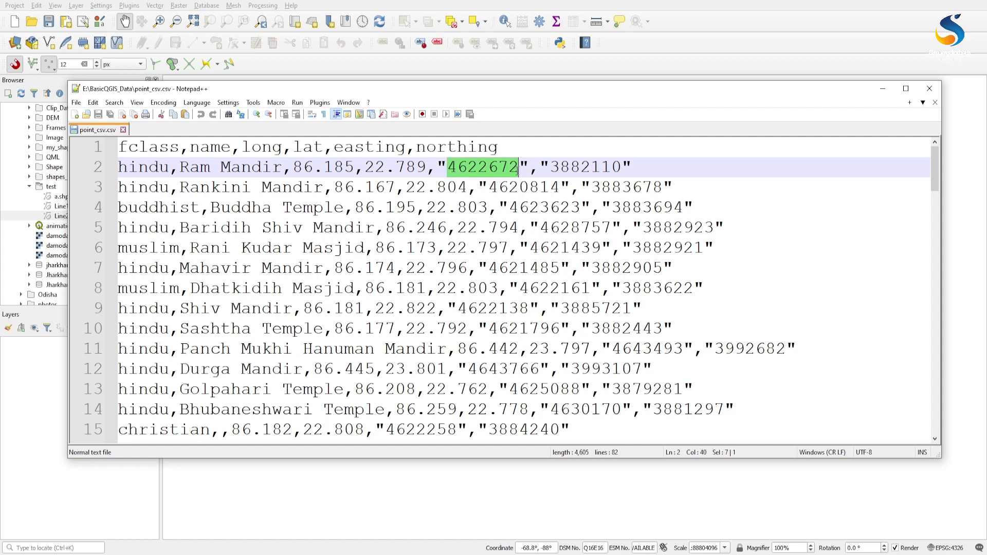
drag(550, 168, 623, 168)
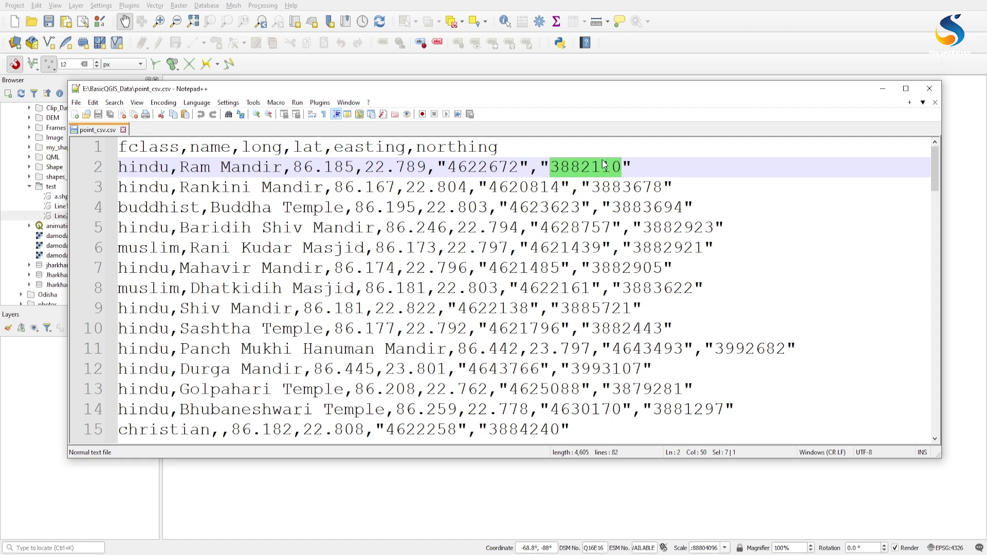
click(408, 168)
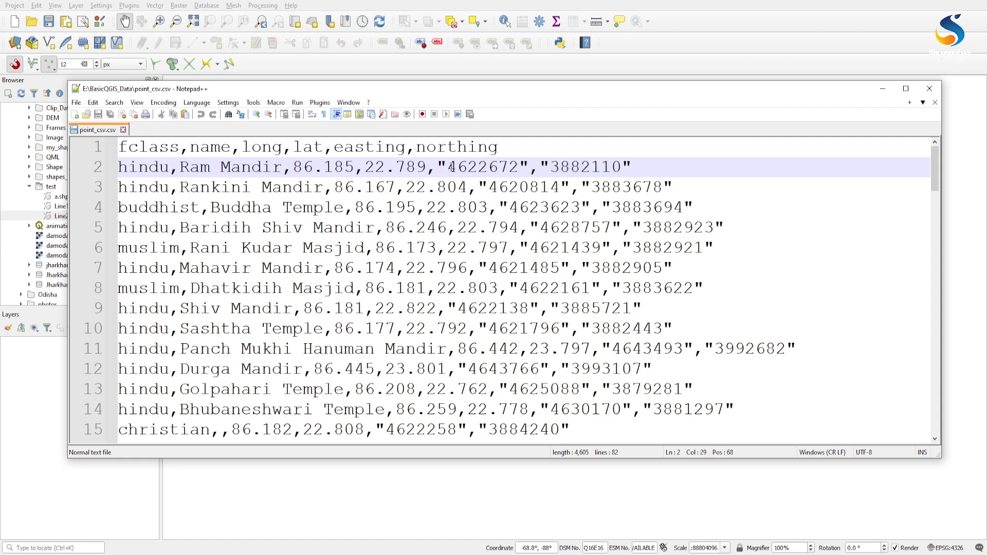
drag(448, 168, 509, 171)
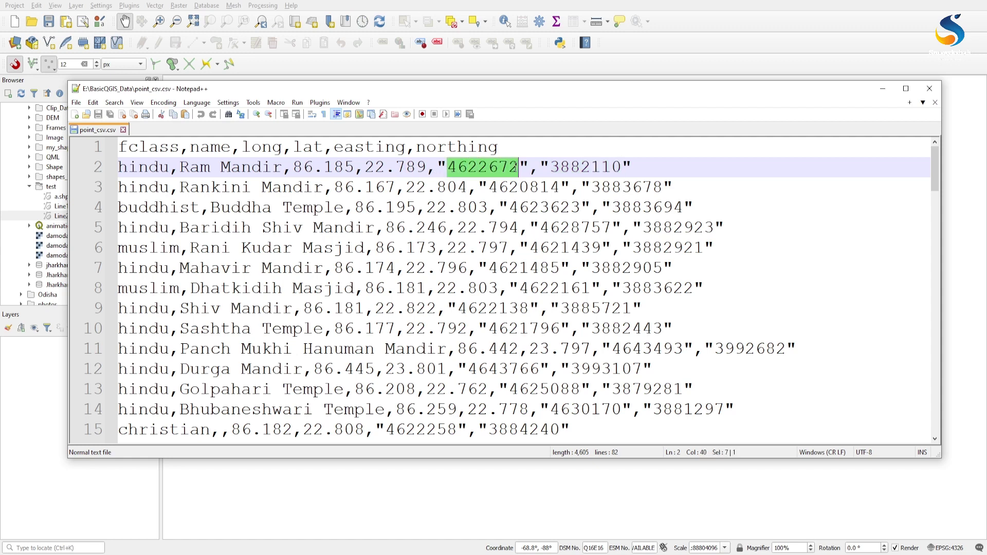
click(509, 170)
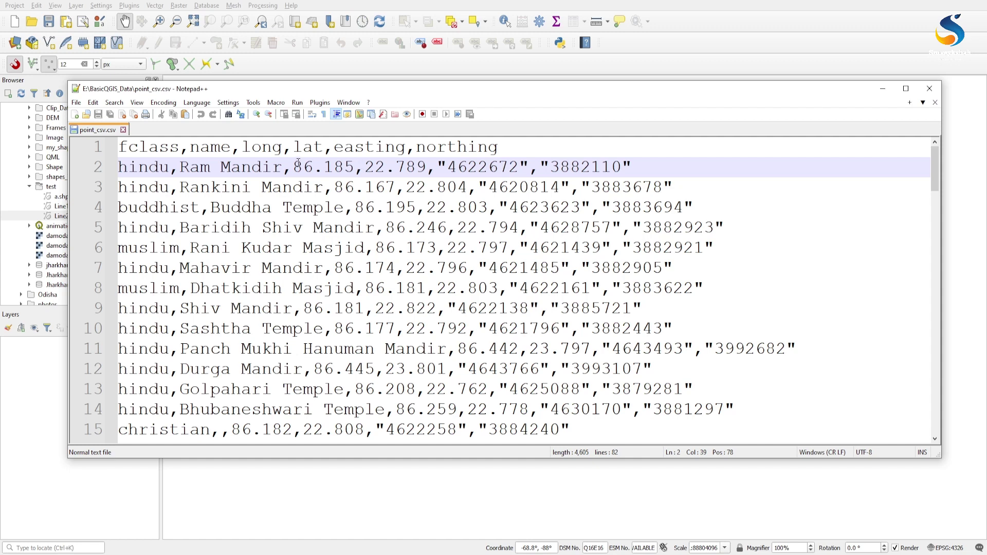
drag(293, 167, 364, 167)
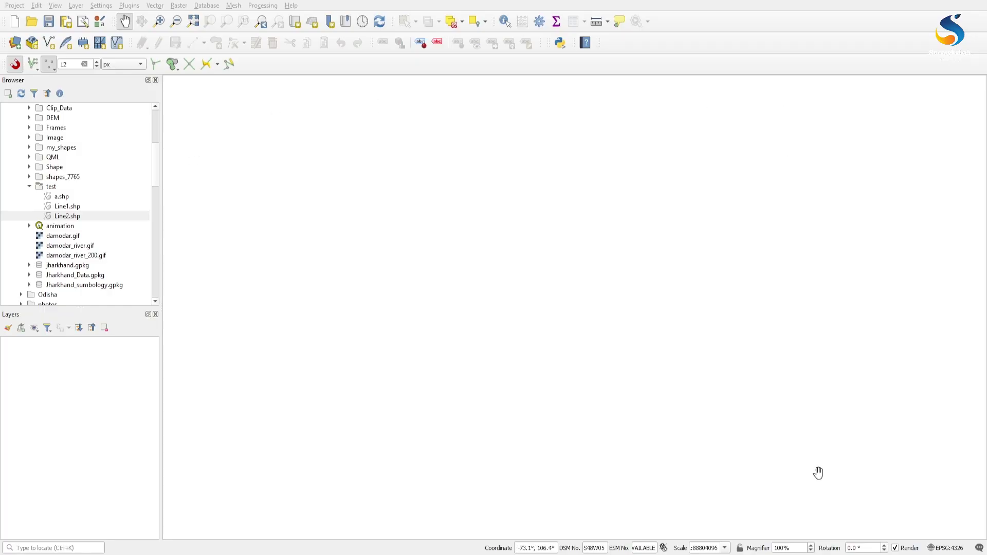
Enter 'world' in the status-bar Coordinate field to load the World Map layer.
triple_click(539, 548)
text(world)
key(Return)
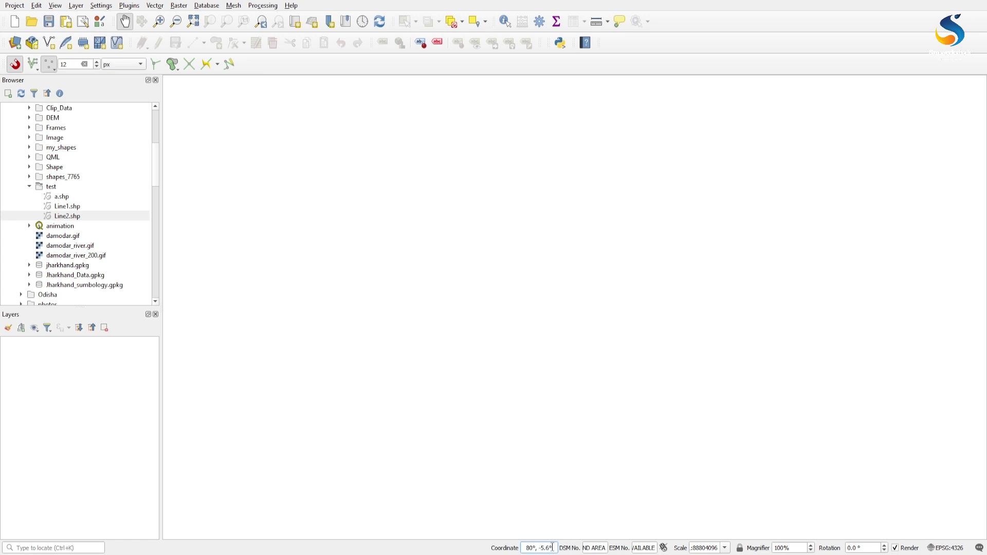
triple_click(552, 548)
text(world)
key(Return)
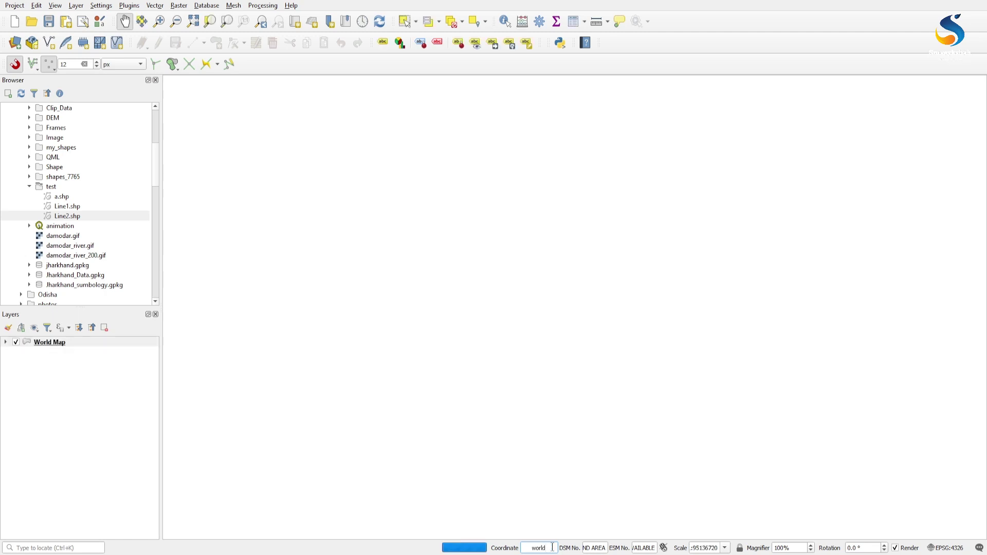
scroll(781, 223, up, 1)
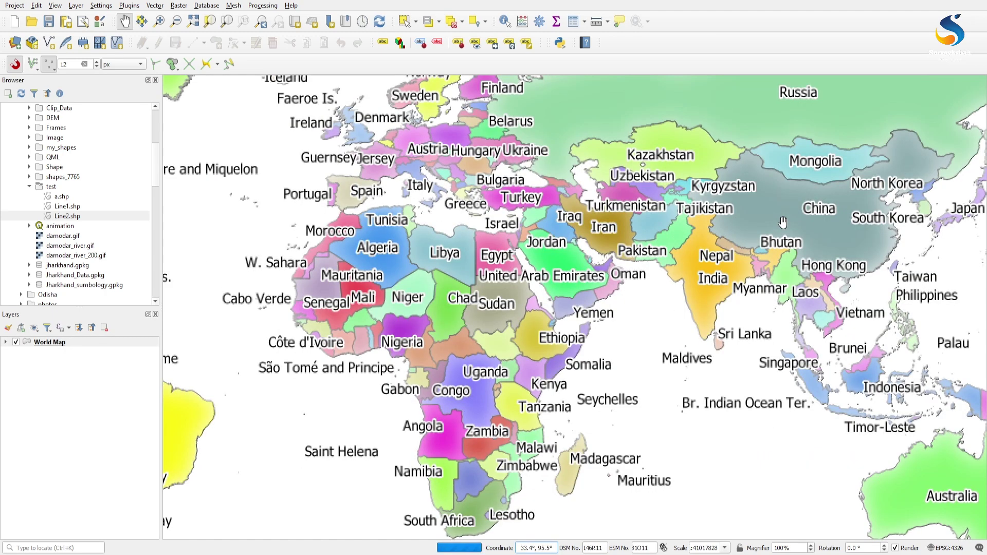
scroll(787, 228, down, 1)
scroll(792, 231, up, 2)
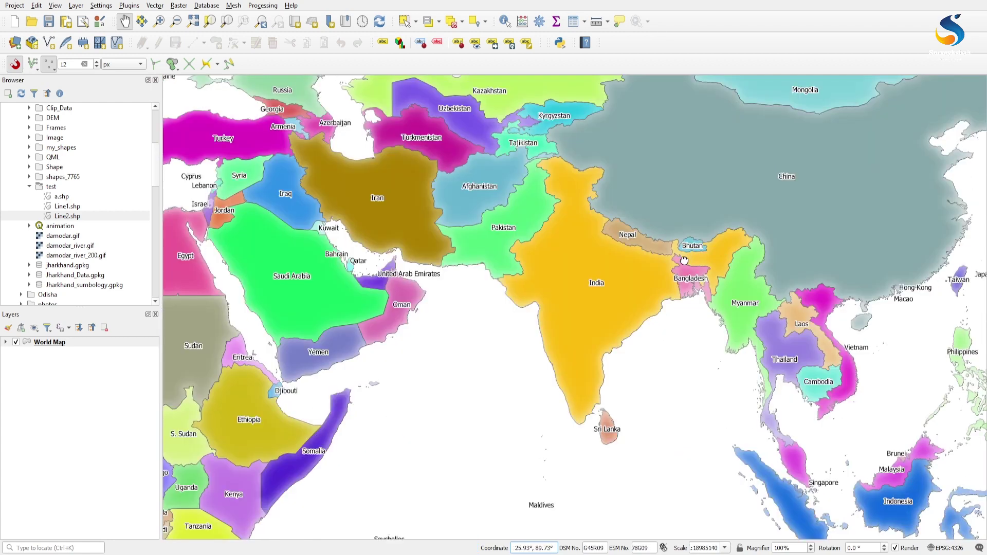
Pan the world map to centre on India and neighbouring South Asian countries.
drag(733, 231, 595, 229)
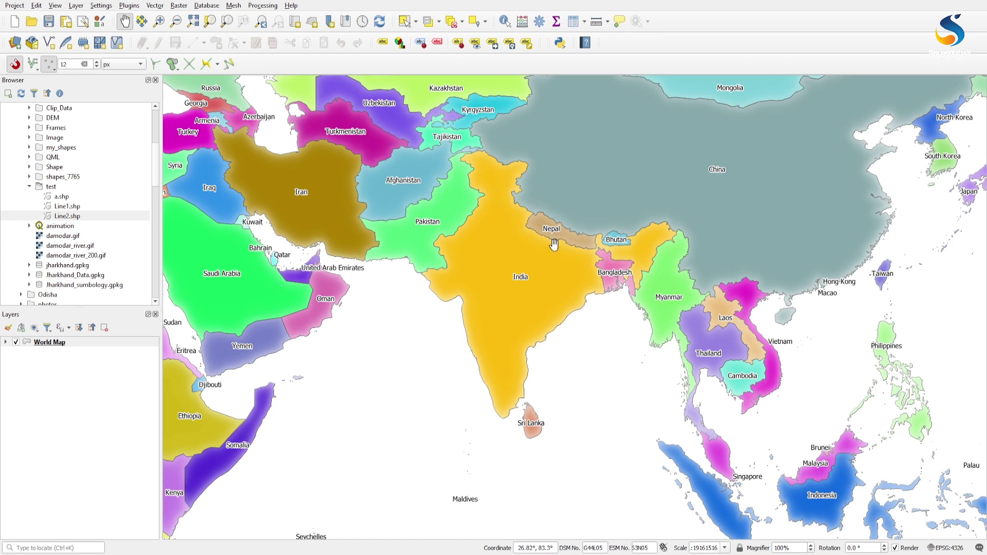
scroll(563, 210, up, 1)
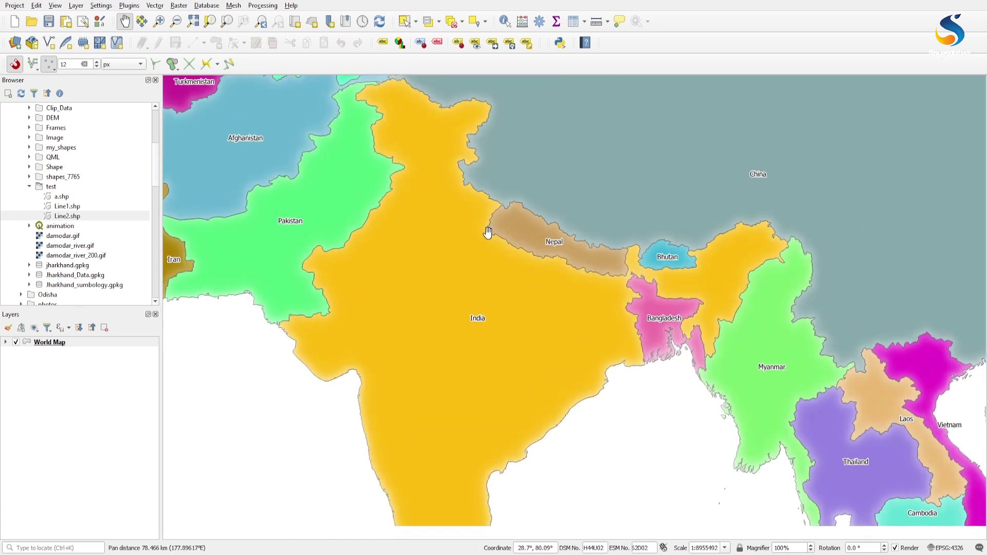
scroll(489, 235, down, 1)
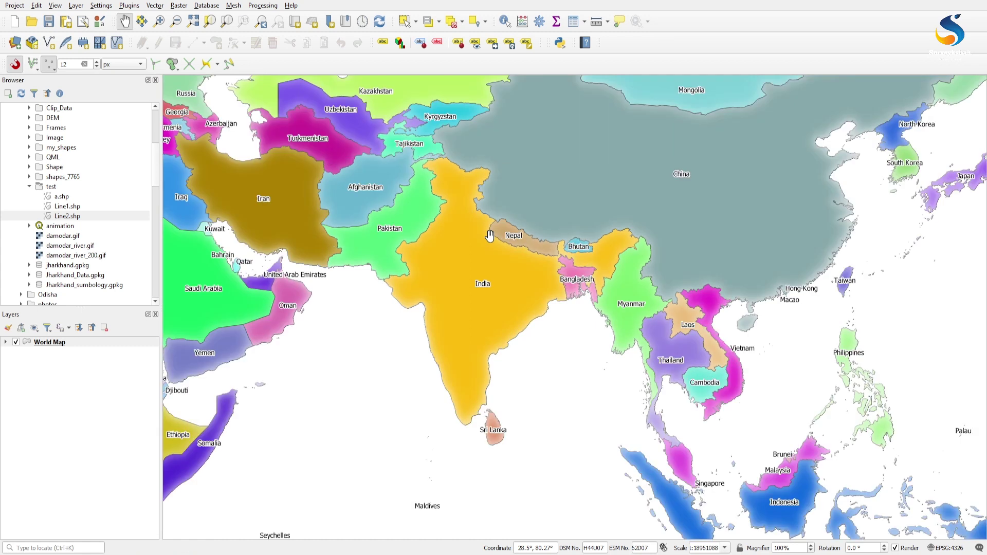
scroll(489, 235, up, 1)
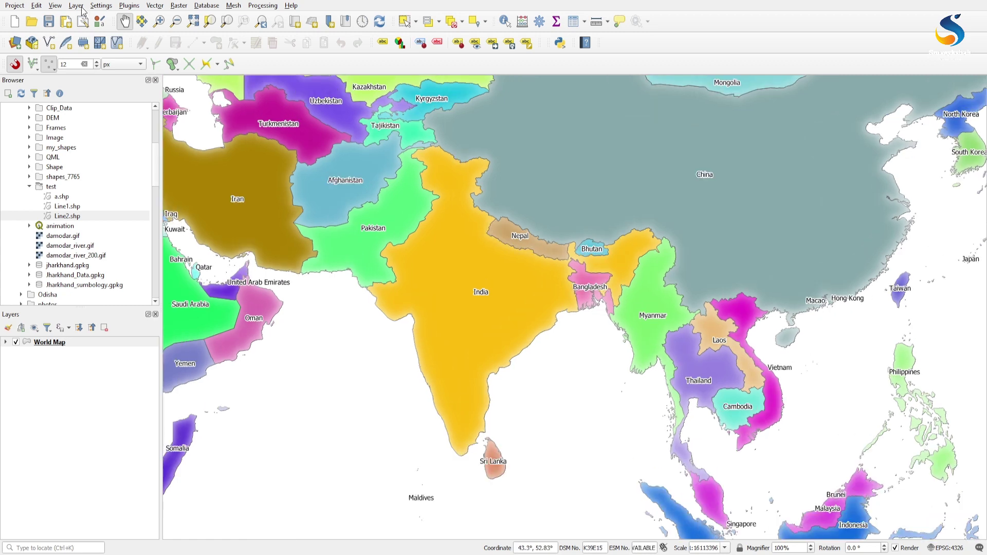
click(75, 6)
mouse_move(95, 43)
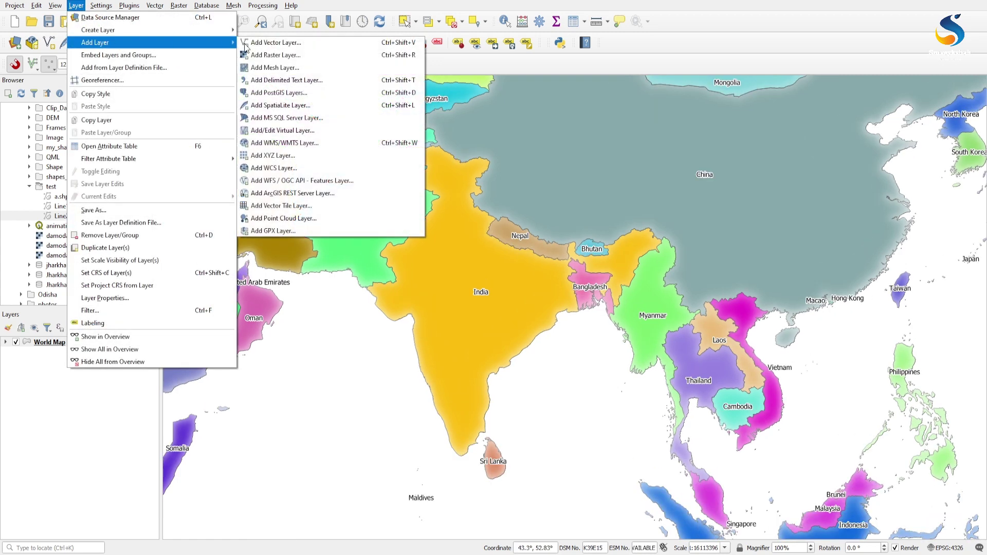
Open the Delimited Text import, briefly launch Notepad++ with the CSV, then close it.
click(295, 80)
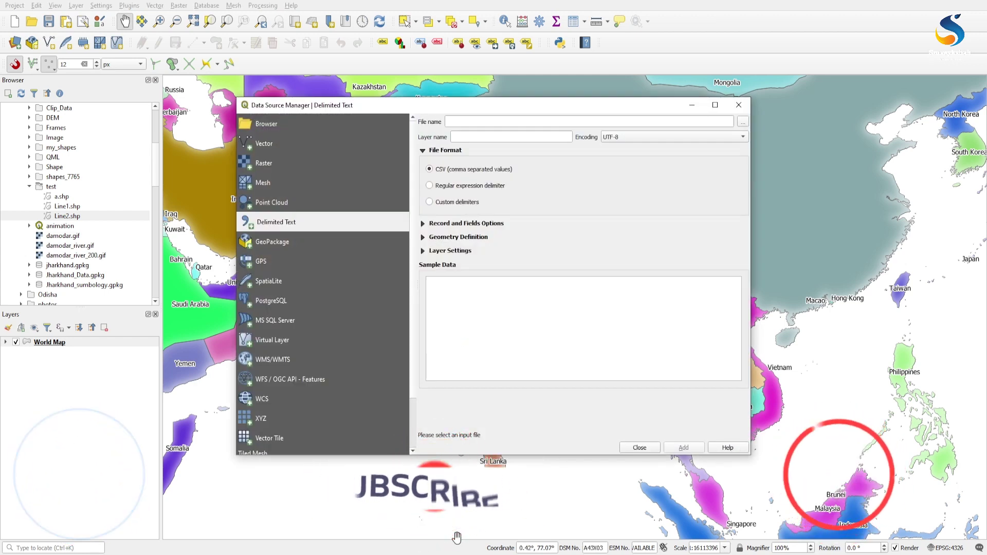
key(super)
text(note)
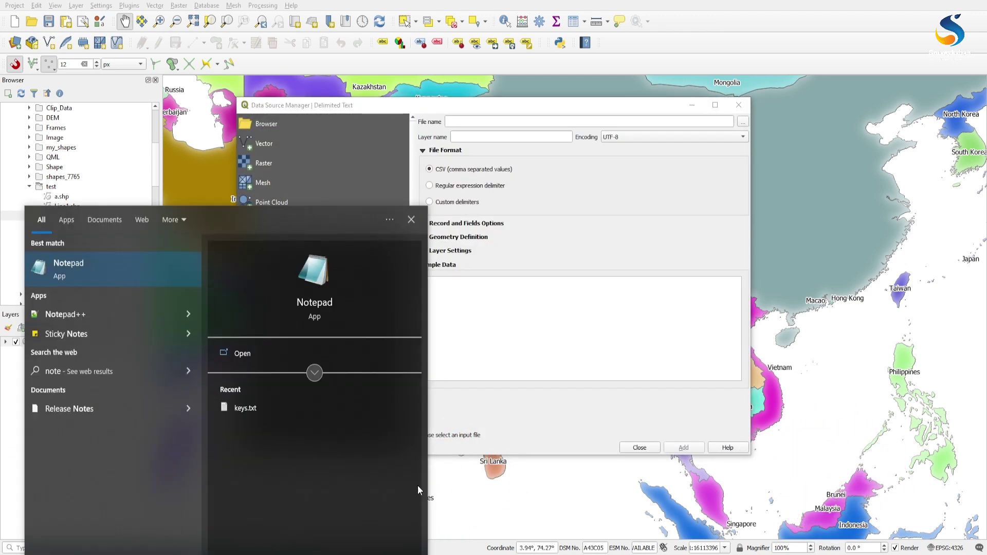
key(Down)
key(Return)
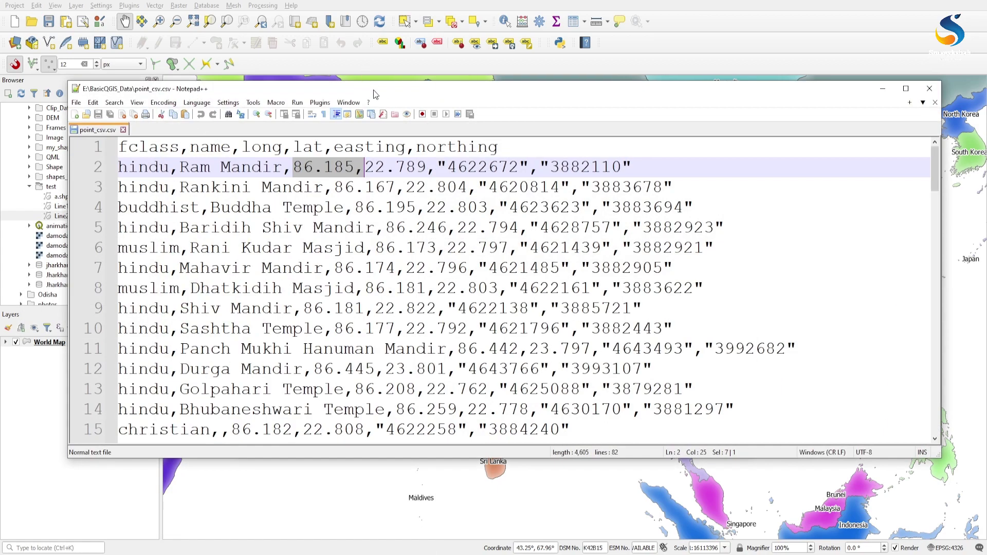
drag(382, 84, 396, 80)
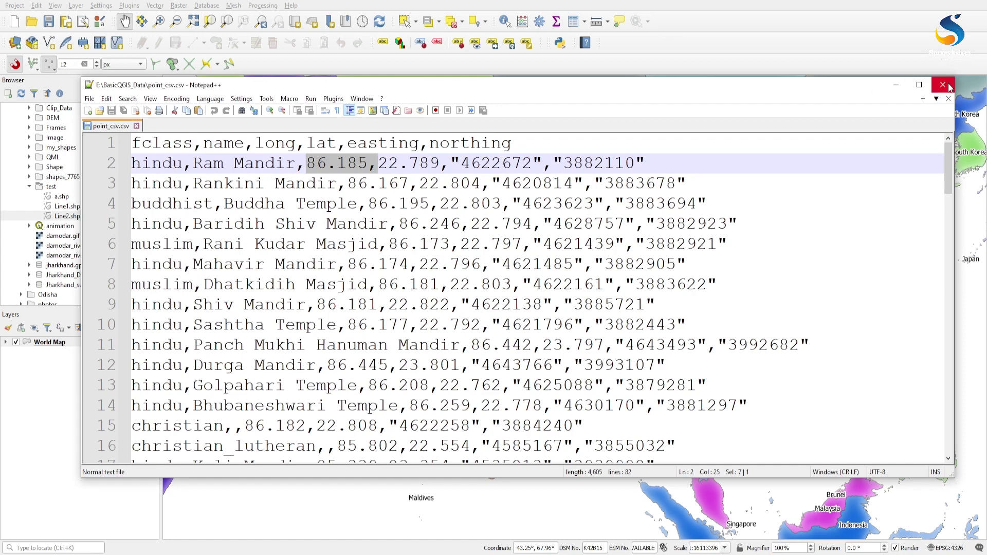
click(943, 84)
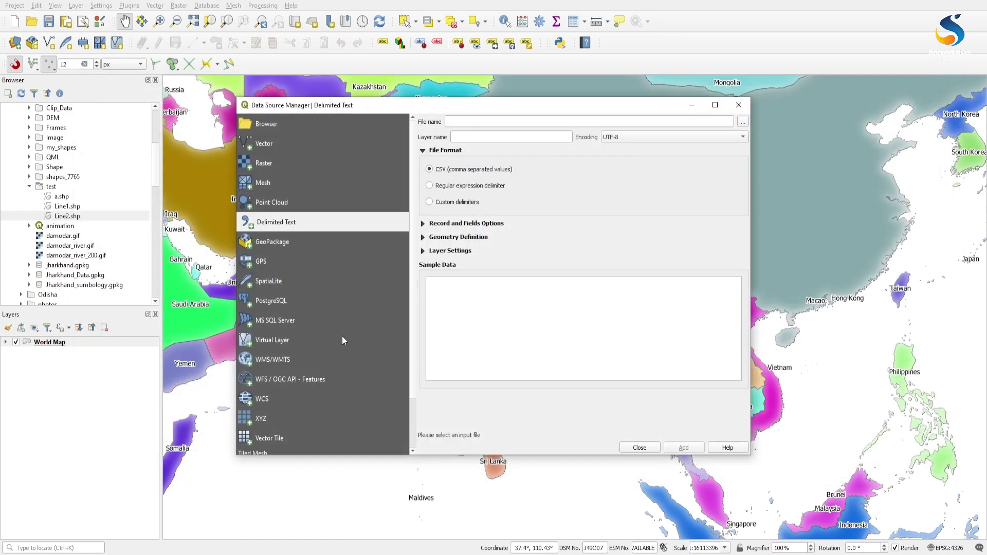
Relaunch Notepad++ from the Start search to show point_csv.csv over QGIS.
key(super)
text(note)
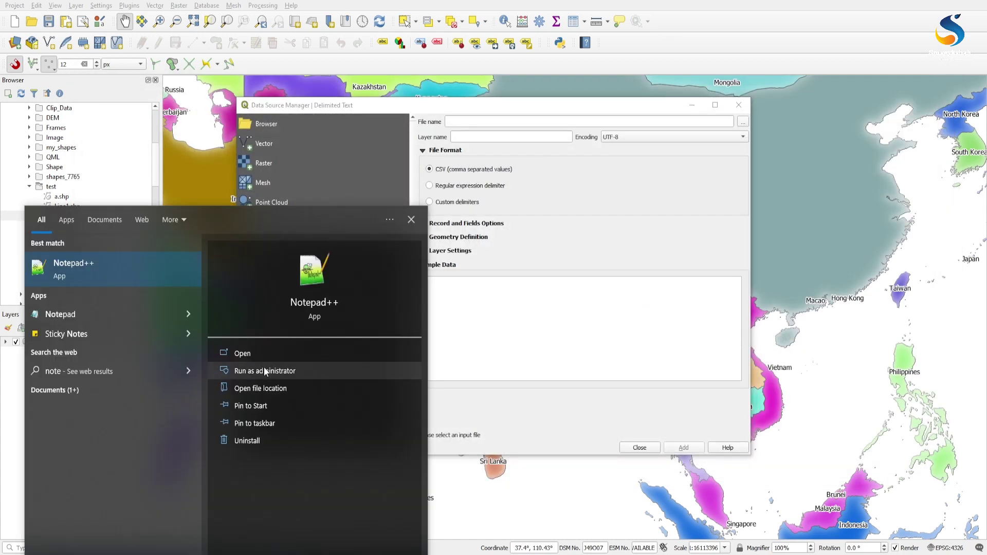
click(131, 282)
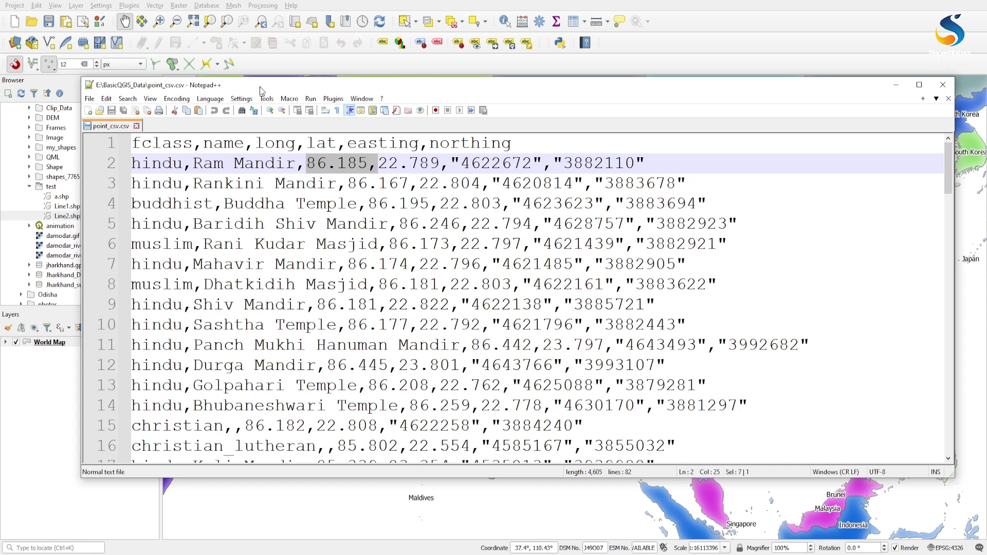
click(326, 164)
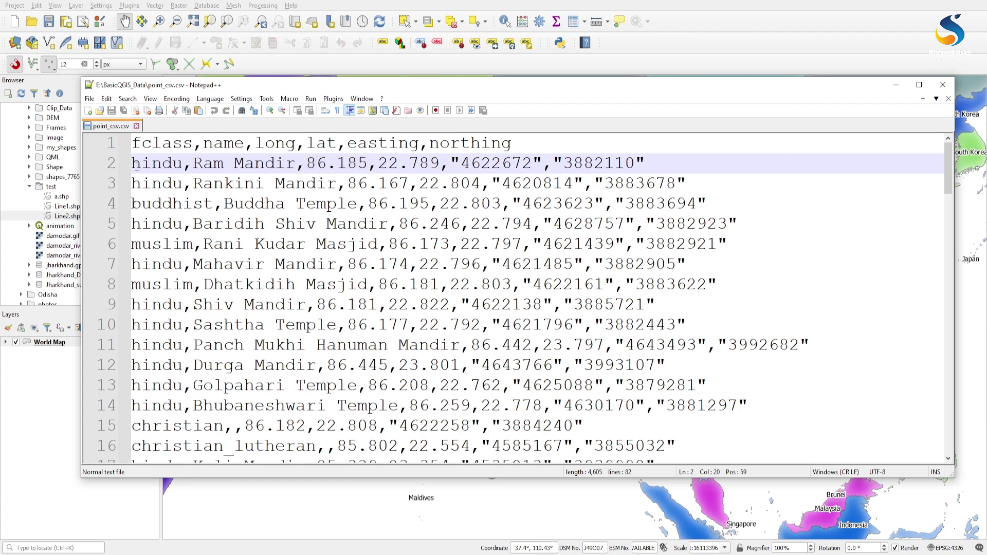
drag(131, 163, 443, 165)
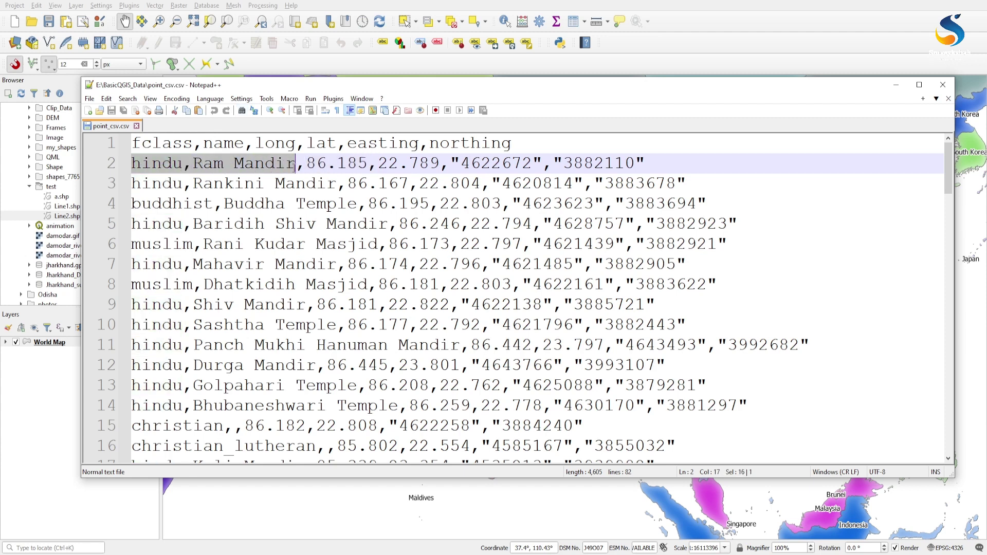
drag(444, 164, 647, 164)
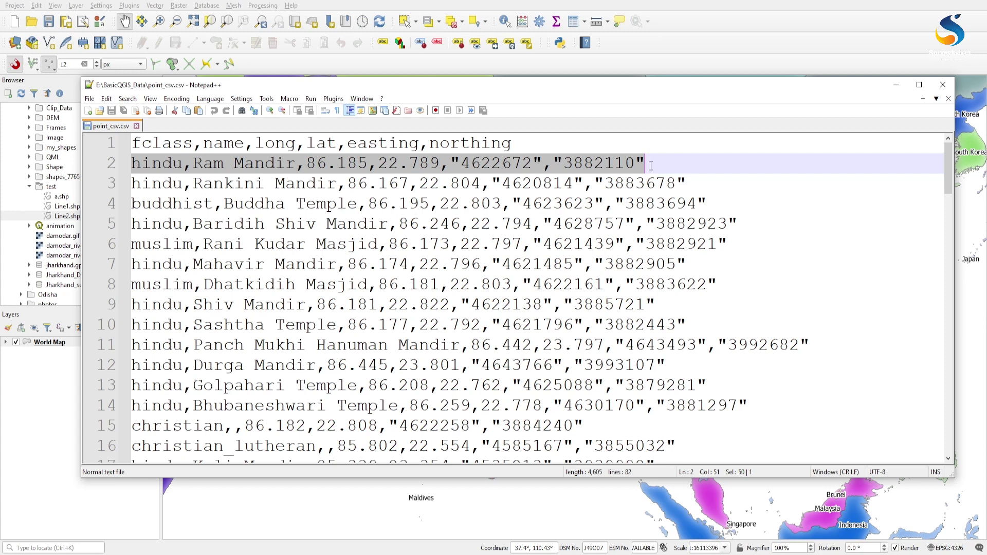
click(577, 142)
click(163, 164)
click(223, 145)
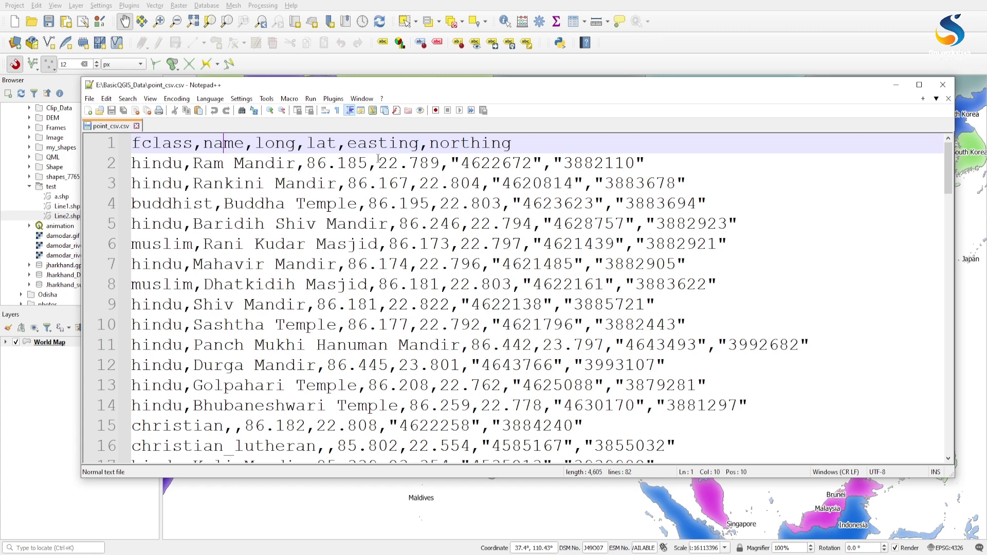
click(347, 144)
text(re)
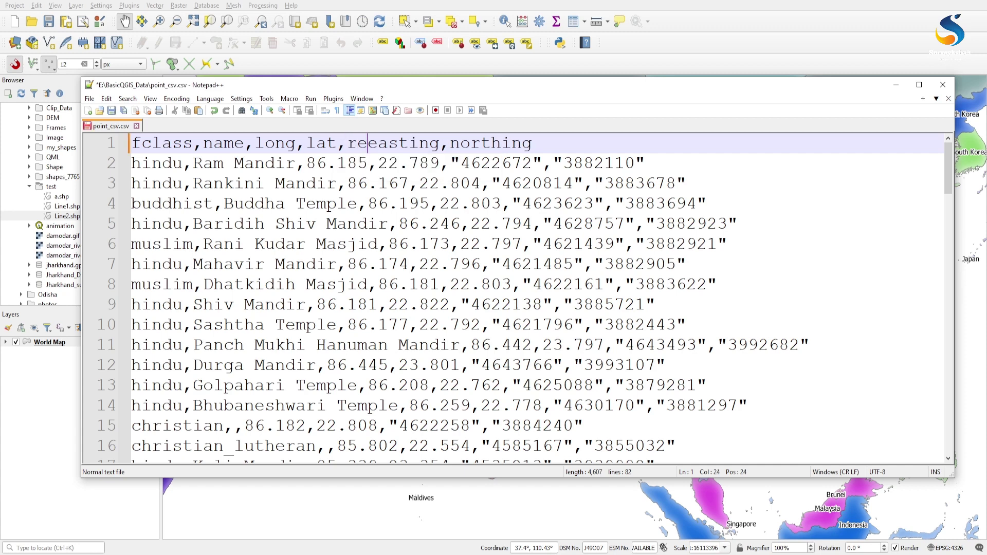
text(marks)
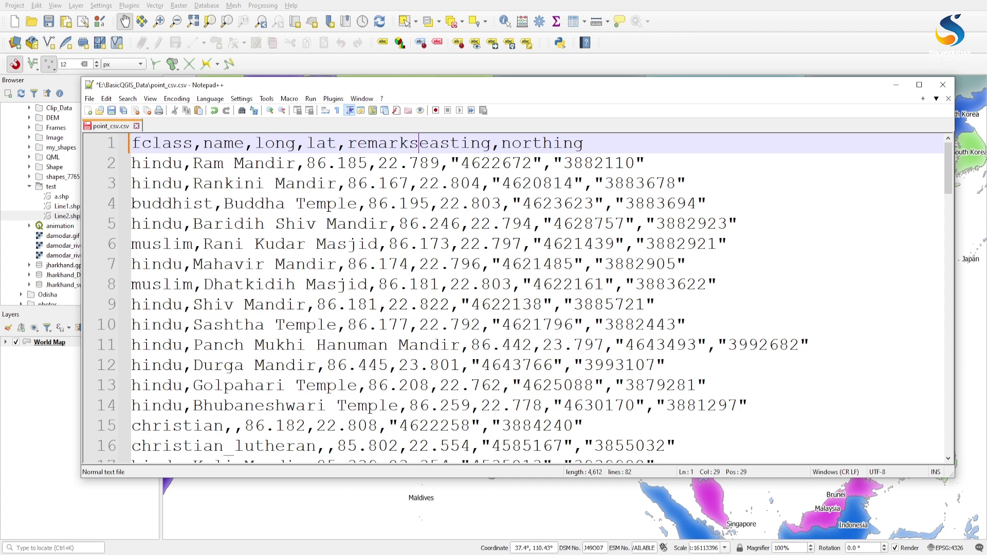
text(,)
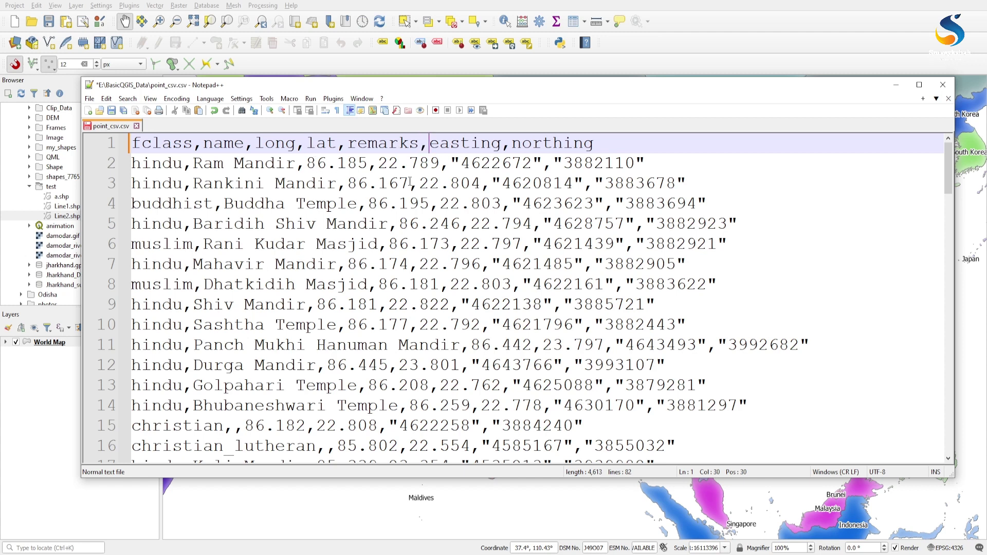
click(453, 165)
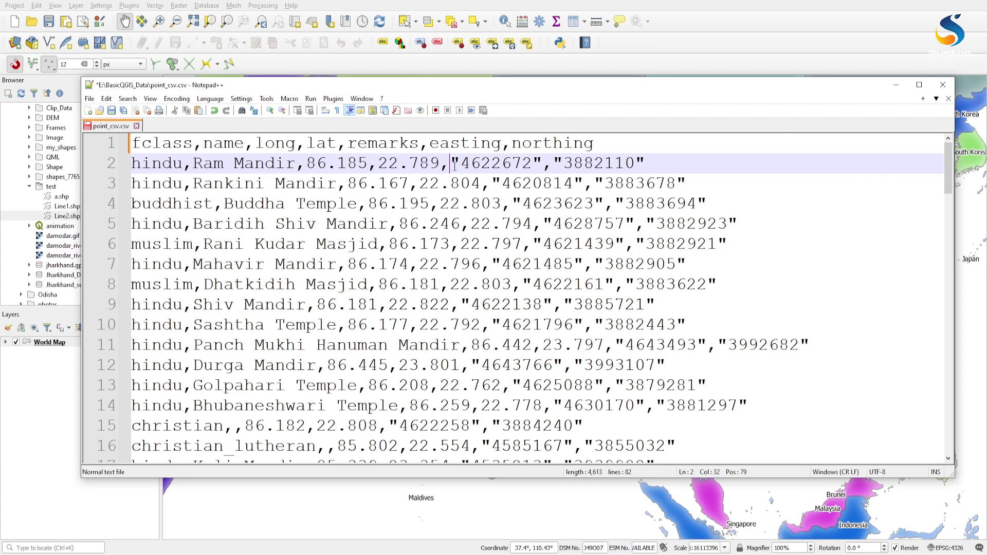
text(,)
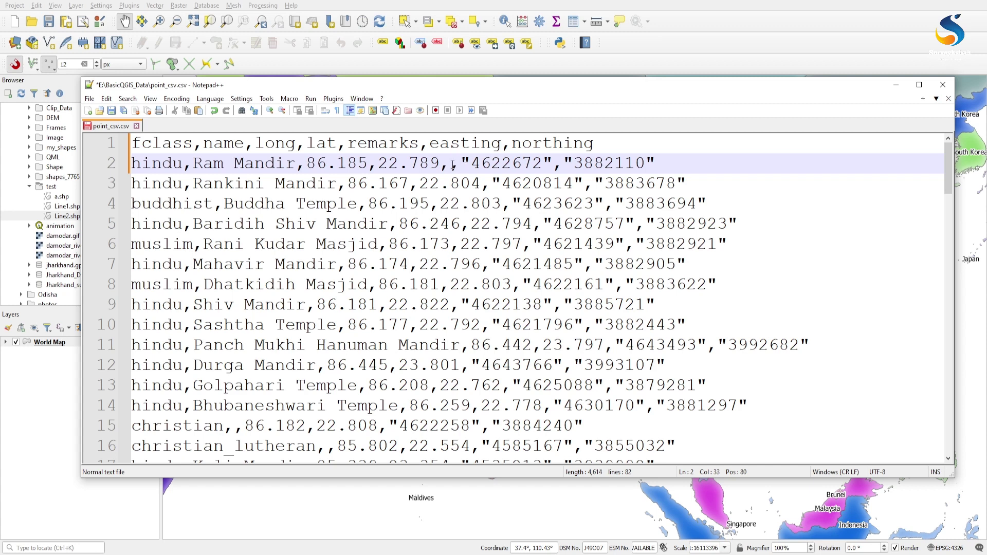
key(Left)
key(BackSpace)
double_click(383, 143)
key(Delete)
key(Delete)
key(ctrl+s)
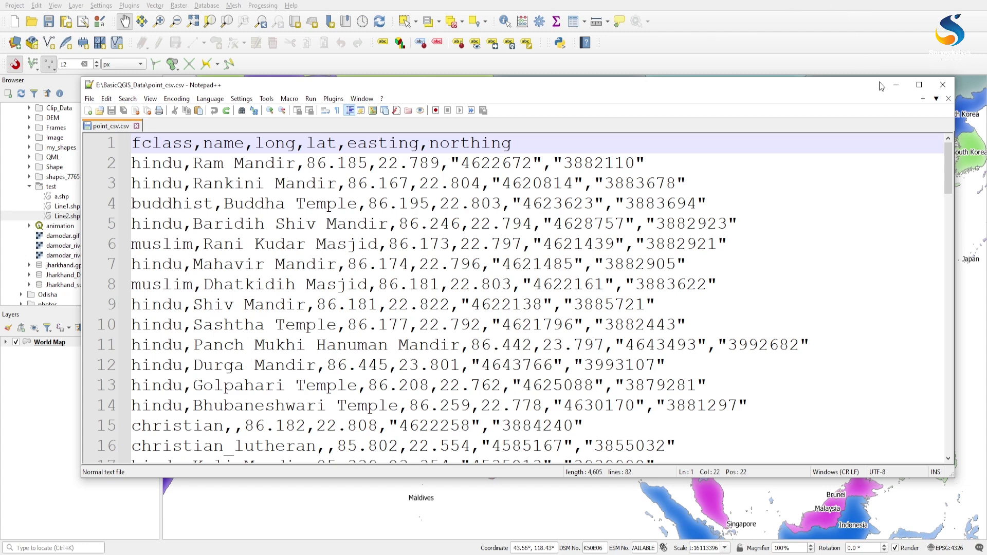
Load point_csv.csv from BasicQGIS_Data and widen the dialog to preview through northing.
click(895, 84)
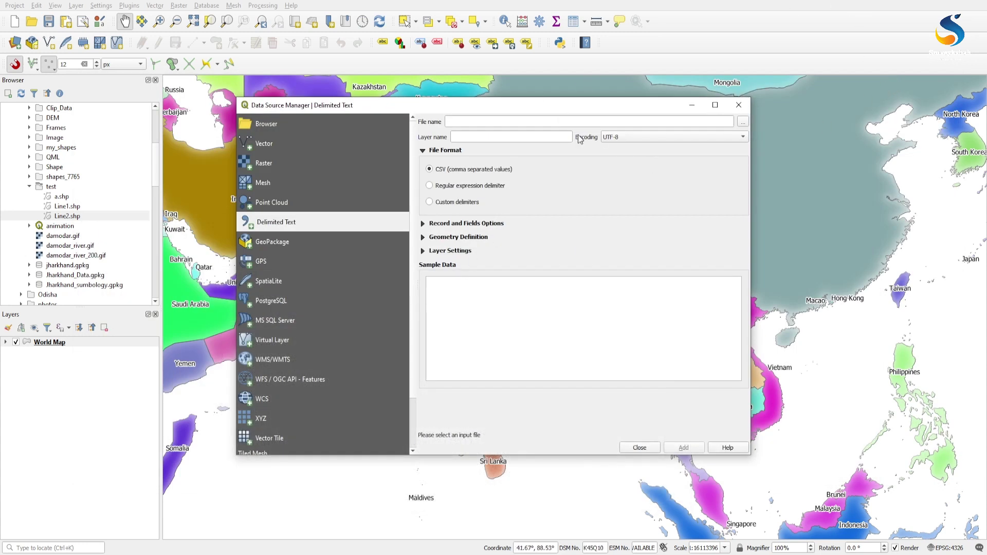
drag(531, 105, 502, 95)
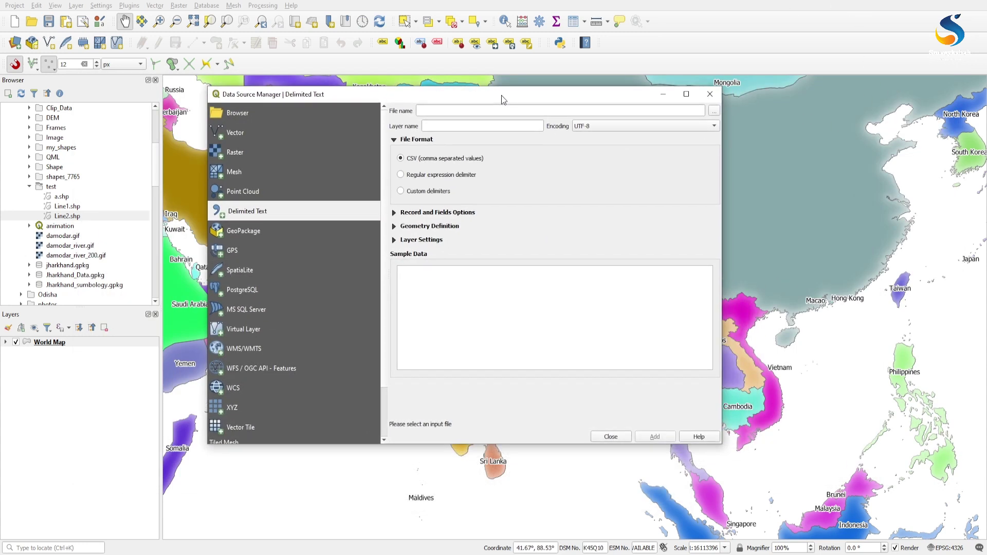
click(714, 111)
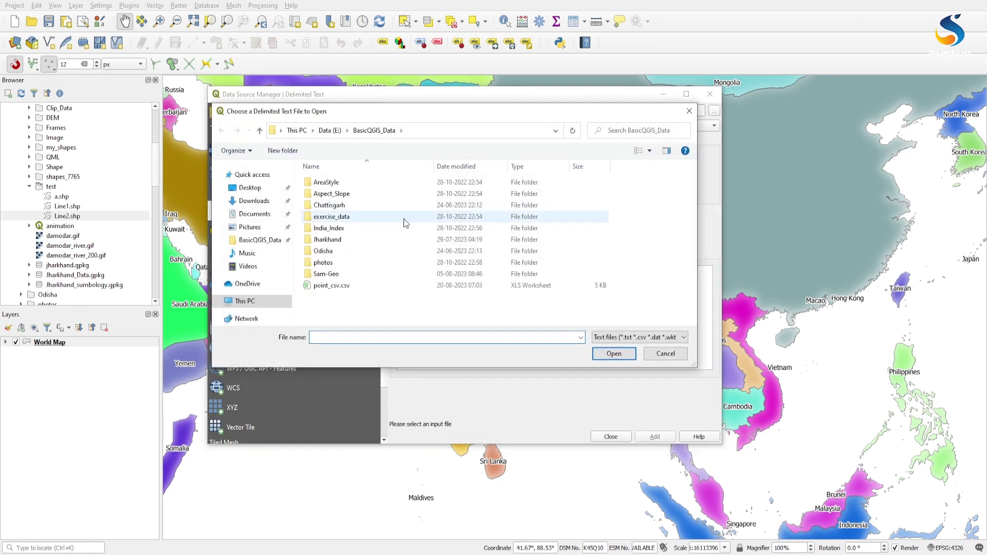
click(257, 246)
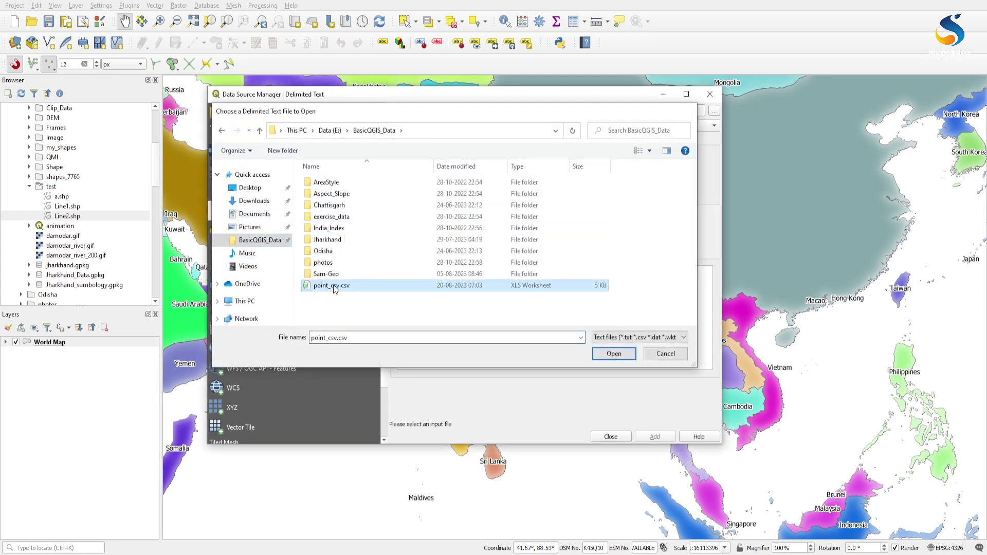
double_click(334, 285)
drag(725, 176, 924, 175)
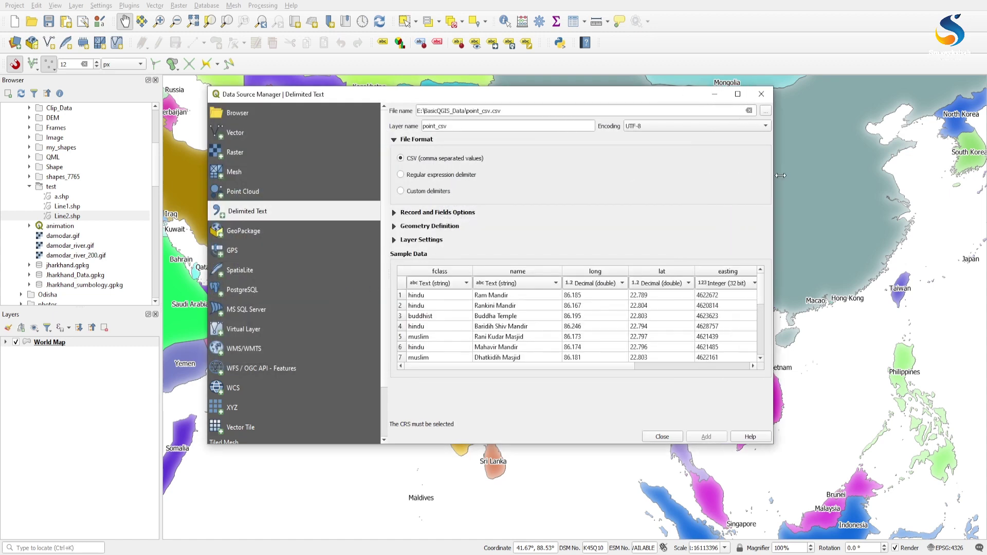
drag(515, 93, 455, 95)
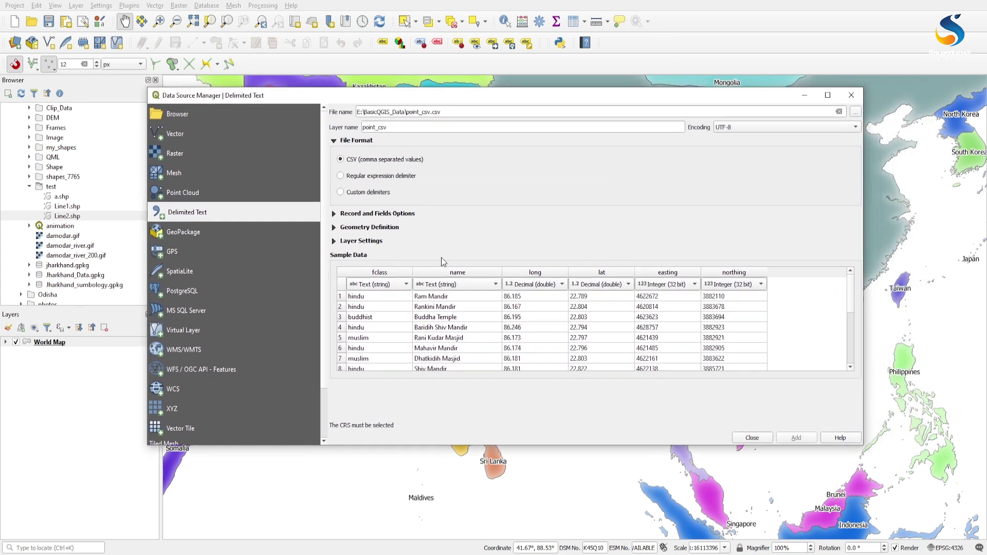
click(337, 216)
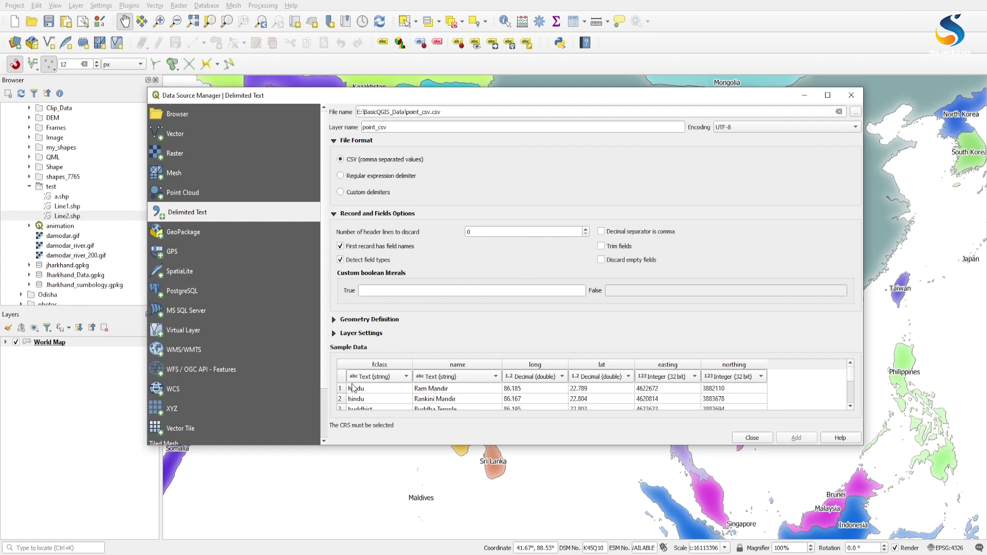
Toggle 'First record has field names' off and back on, then enlarge the dialog.
click(341, 247)
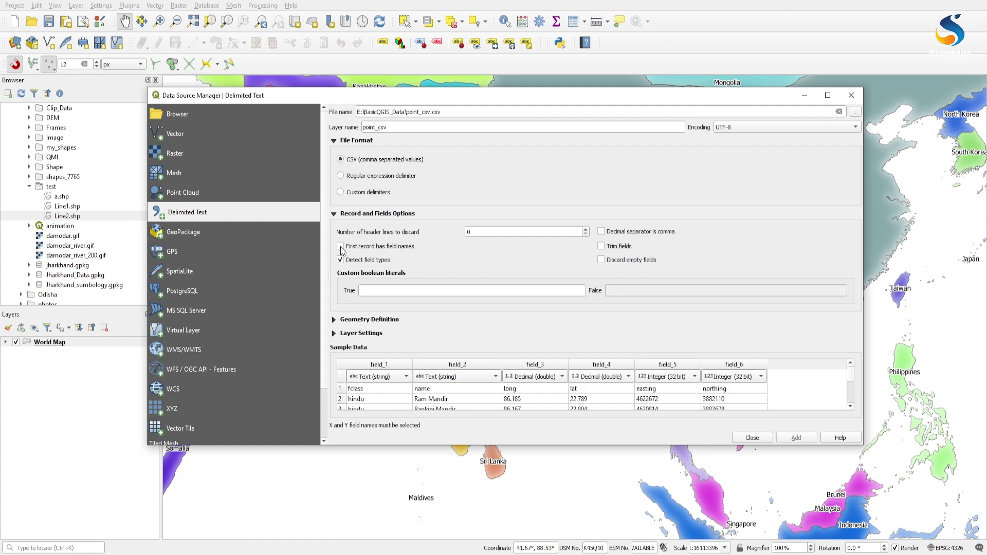
click(341, 246)
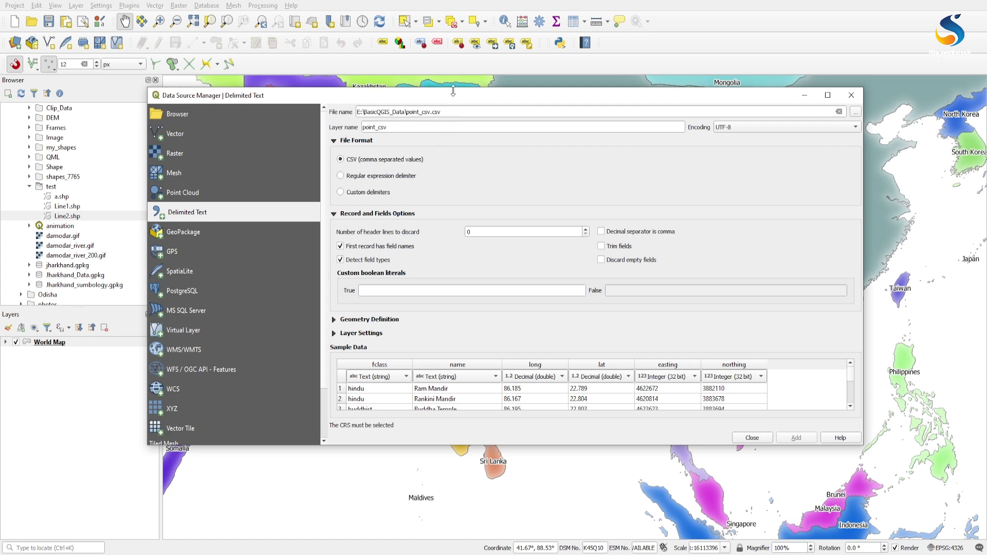
drag(453, 91, 457, 38)
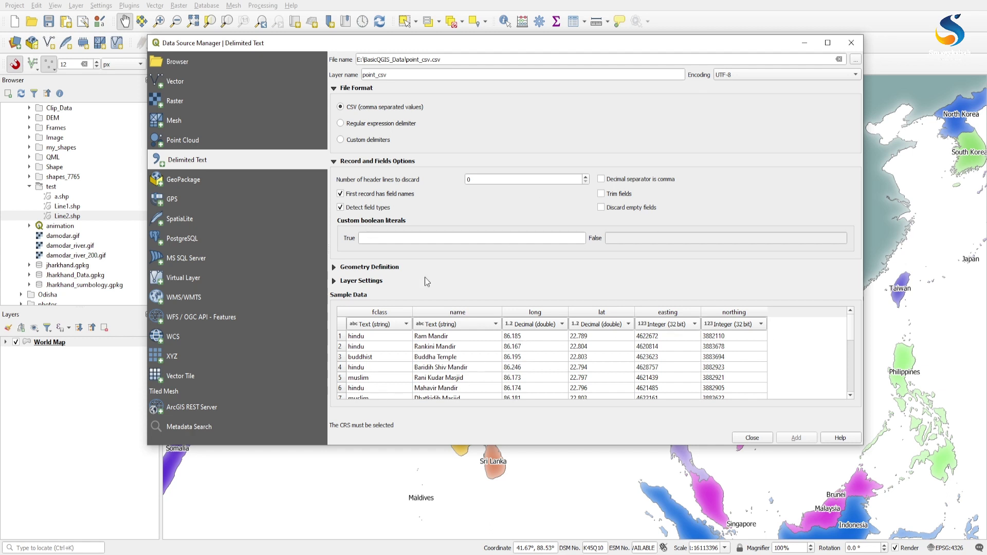
Add point_csv with X field long, Y field lat and CRS EPSG:4326 - WGS 84.
click(337, 268)
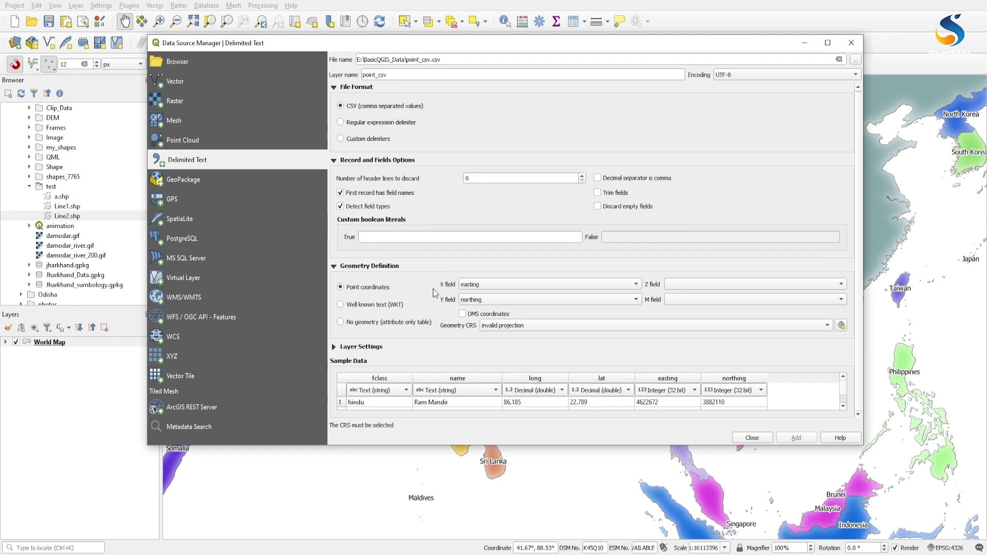
click(480, 284)
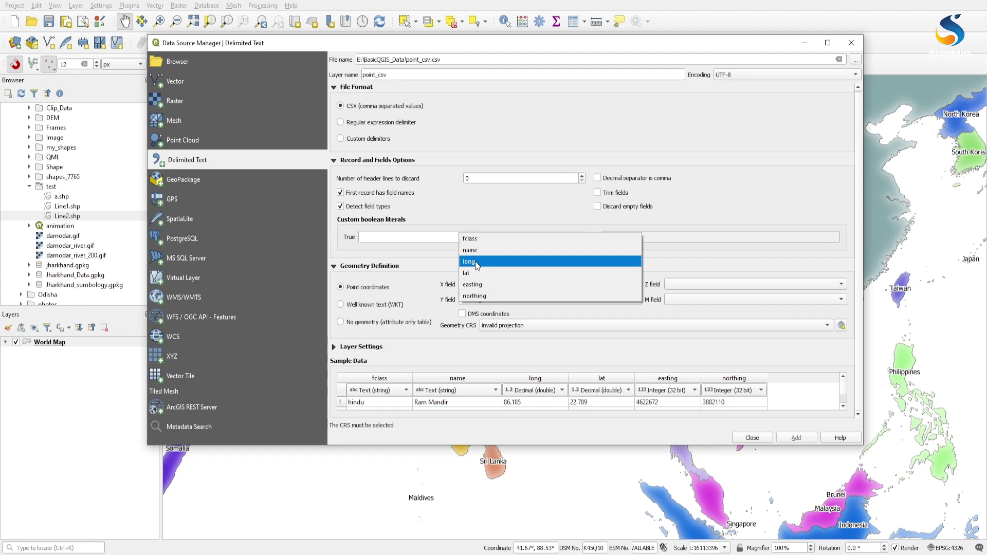
click(476, 261)
click(473, 303)
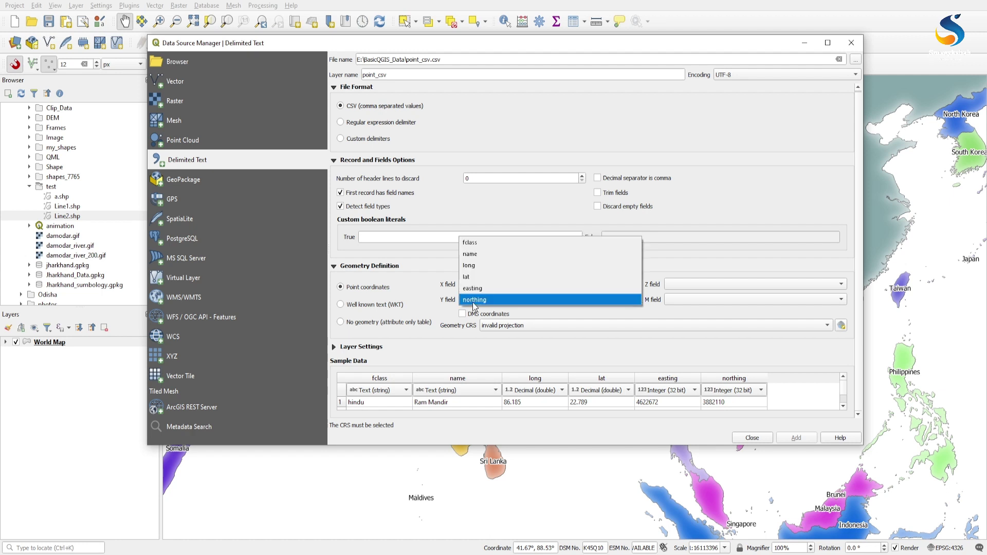
click(472, 278)
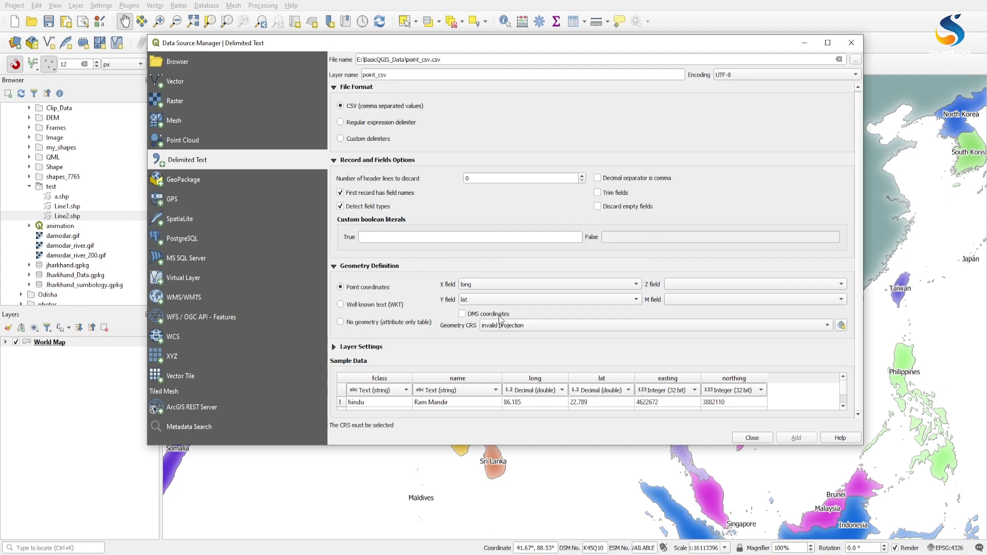
click(509, 325)
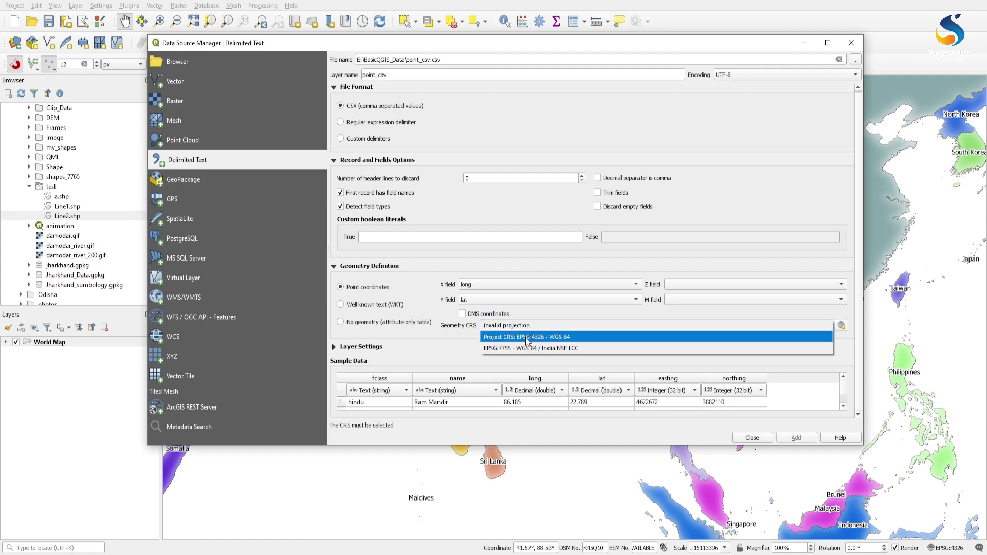
click(527, 341)
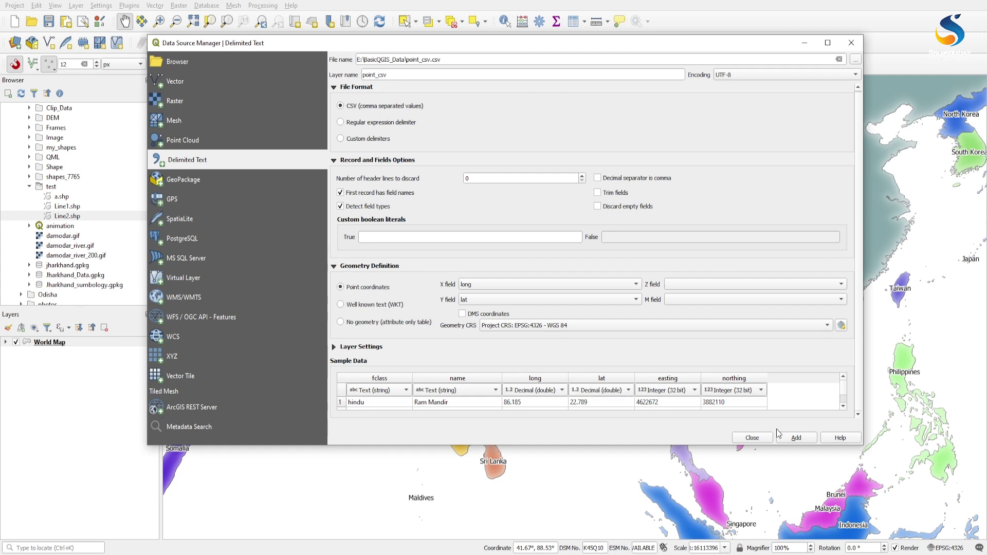
click(794, 441)
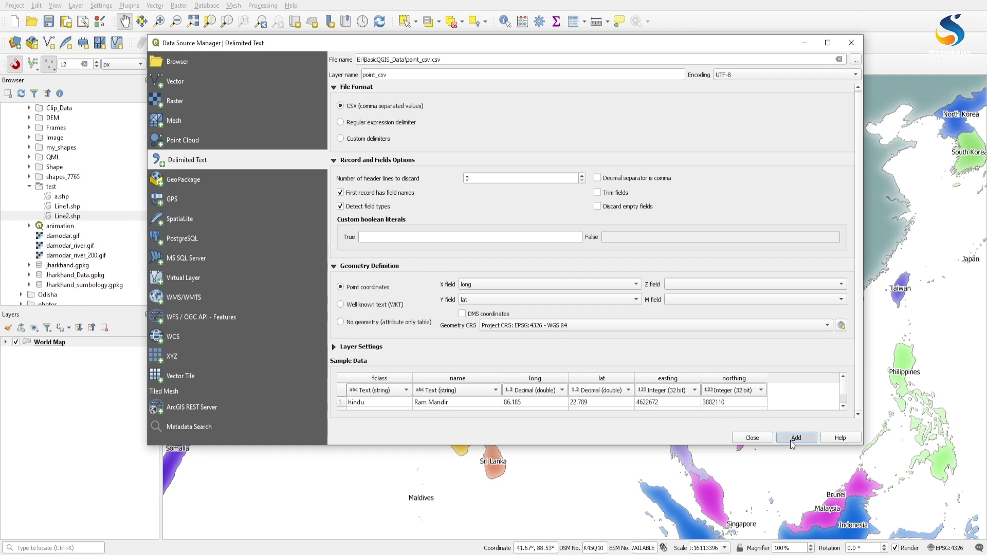
Identify the Kali Mandir point at 84.077, 24.038 among the points over India.
click(761, 437)
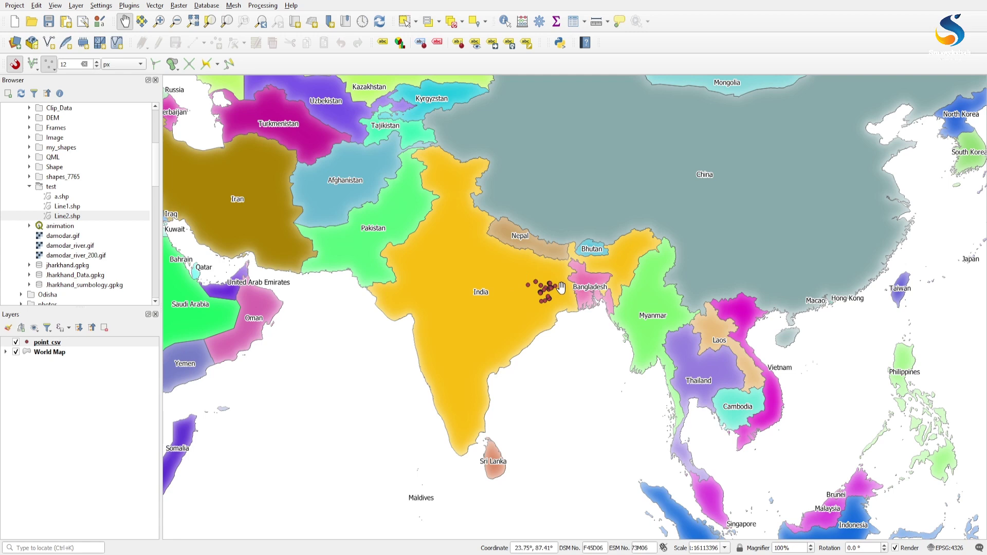
scroll(548, 301, up, 2)
scroll(546, 297, up, 2)
scroll(547, 294, up, 1)
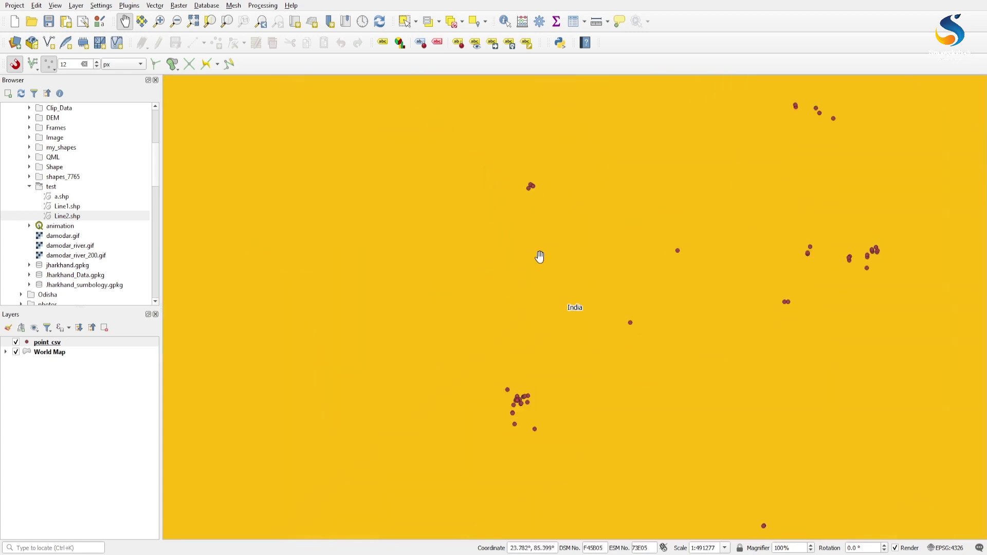
scroll(540, 257, down, 1)
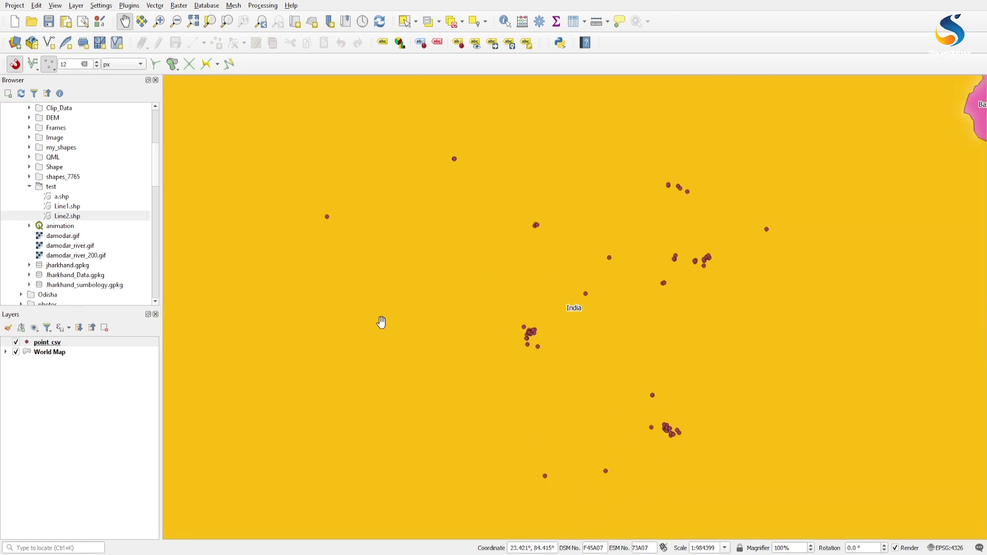
click(504, 21)
scroll(269, 259, up, 2)
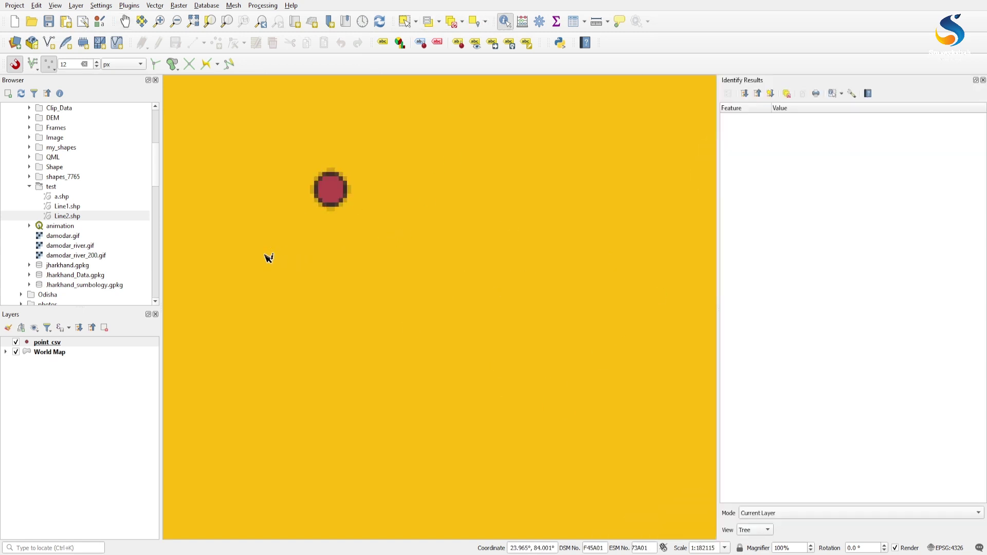
click(334, 190)
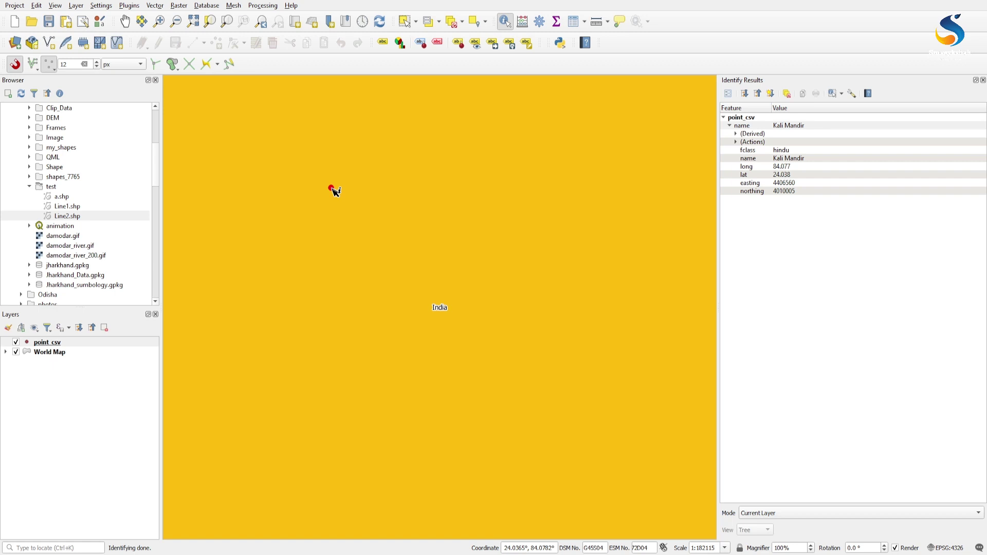
scroll(324, 235, down, 3)
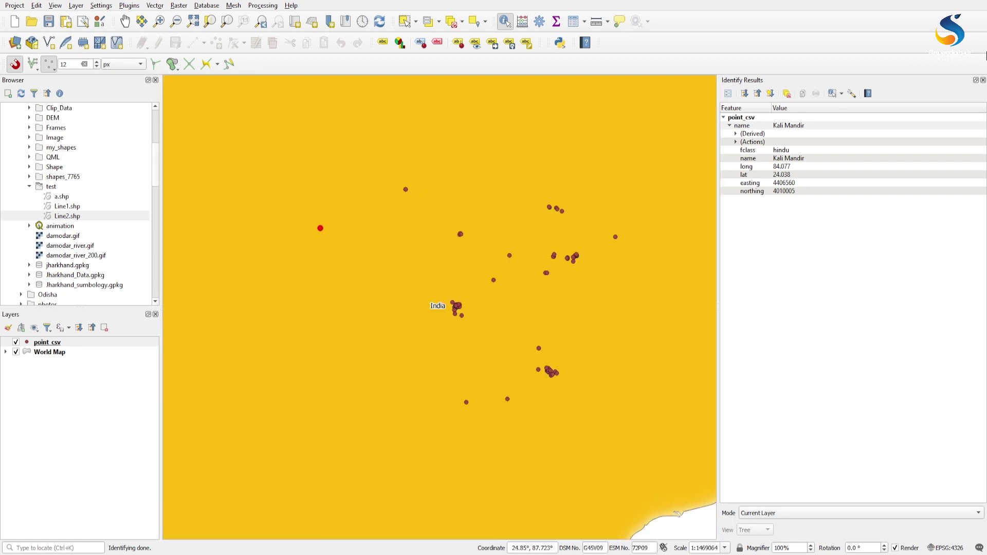
click(982, 80)
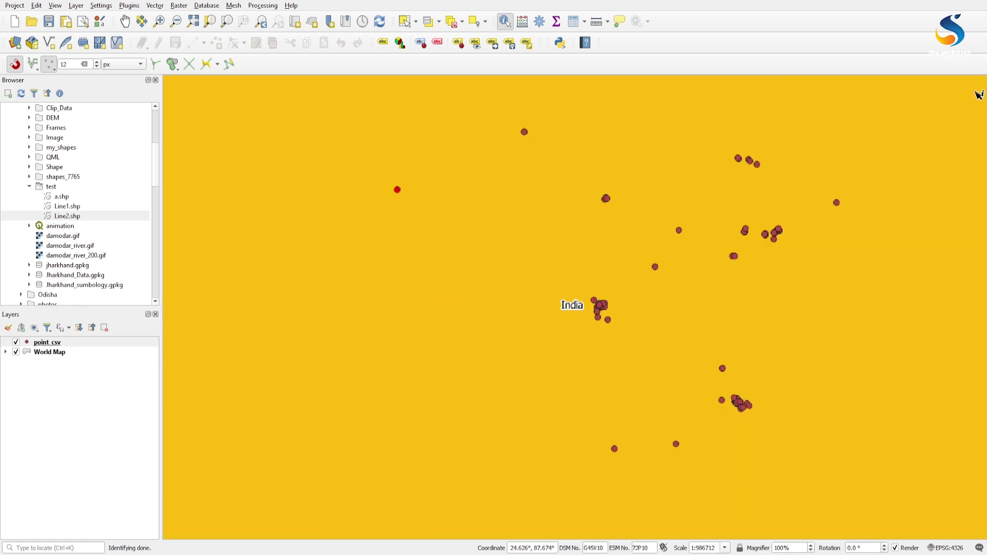
right_click(66, 343)
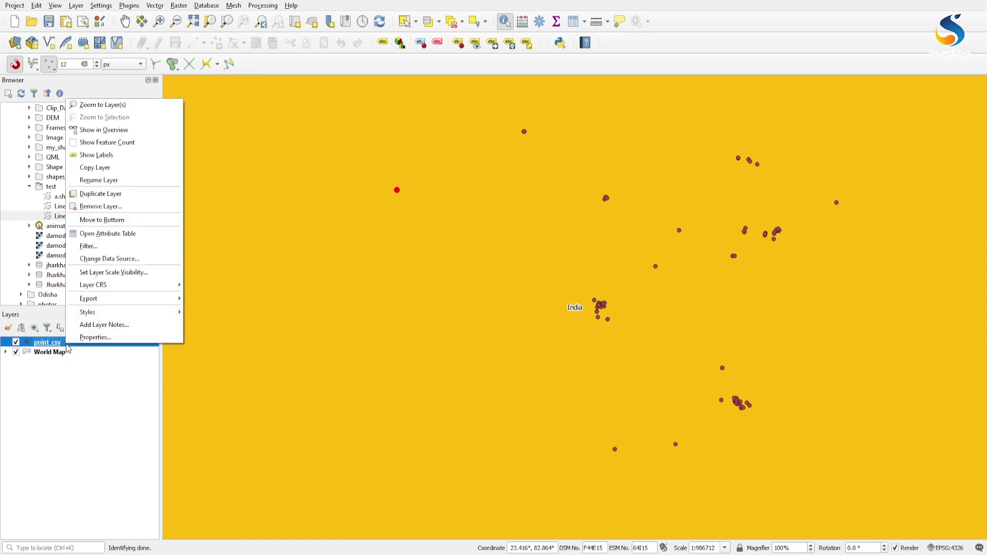
Save point_csv's features as a GeoPackage to E:\BasicQGIS_Data\point.gpkg.
mouse_move(124, 299)
click(201, 300)
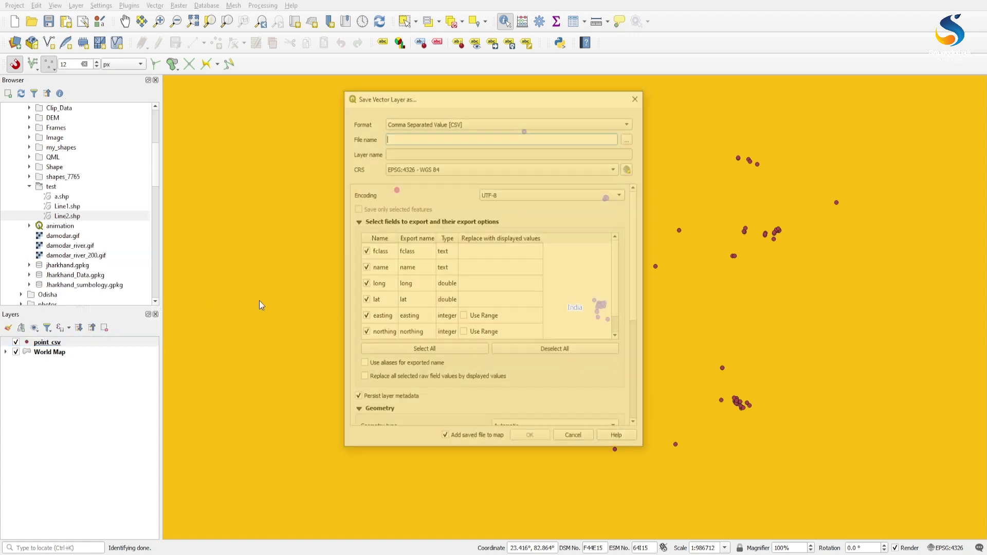
click(482, 121)
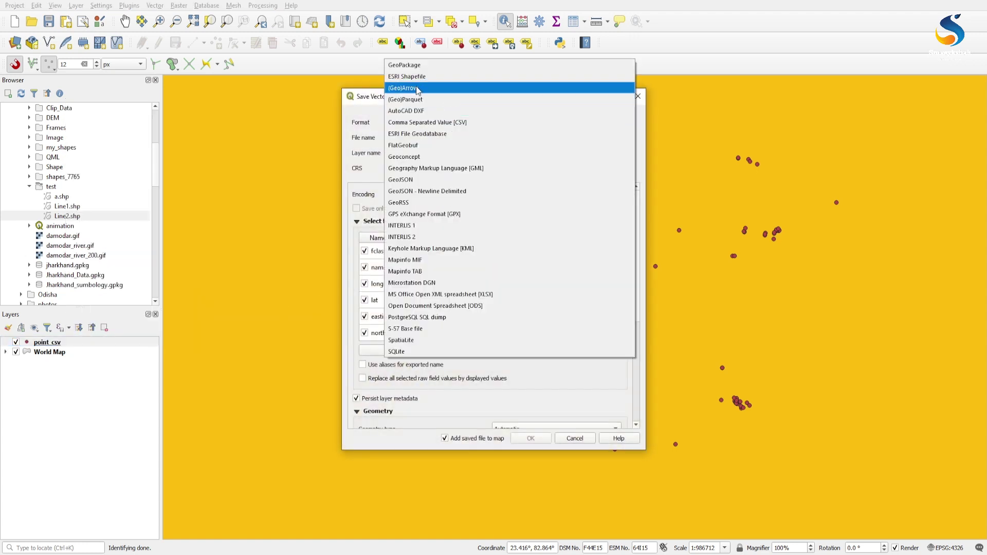
click(415, 67)
click(407, 122)
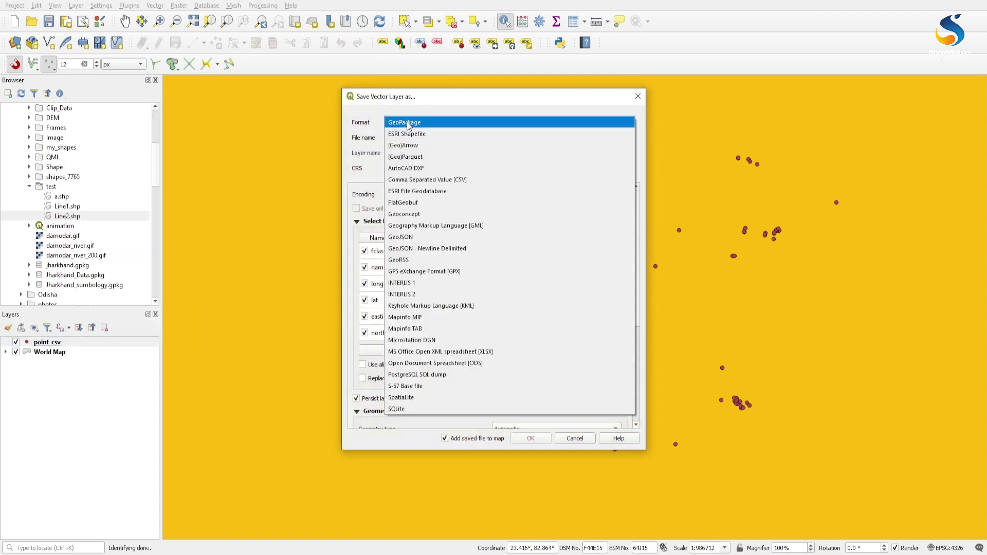
click(406, 121)
click(411, 124)
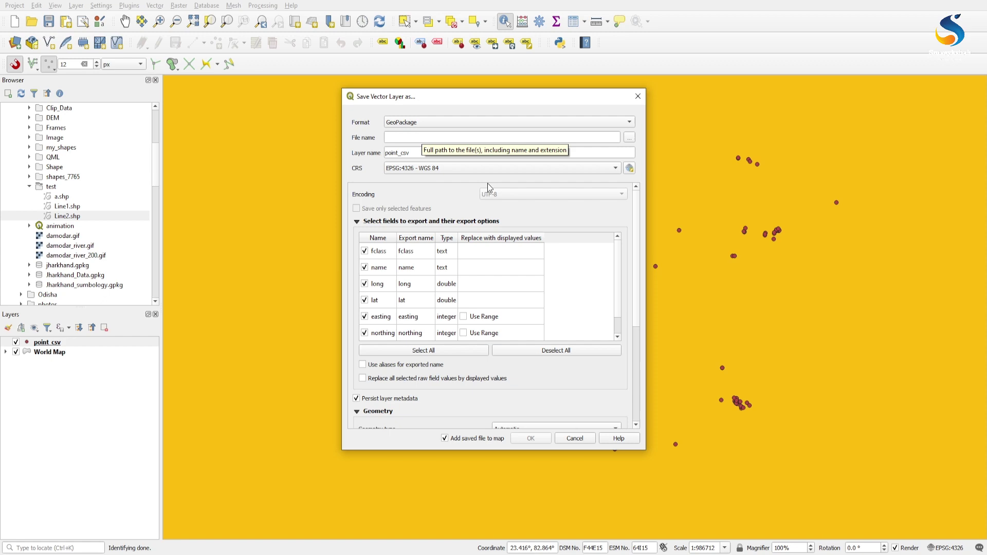
click(630, 138)
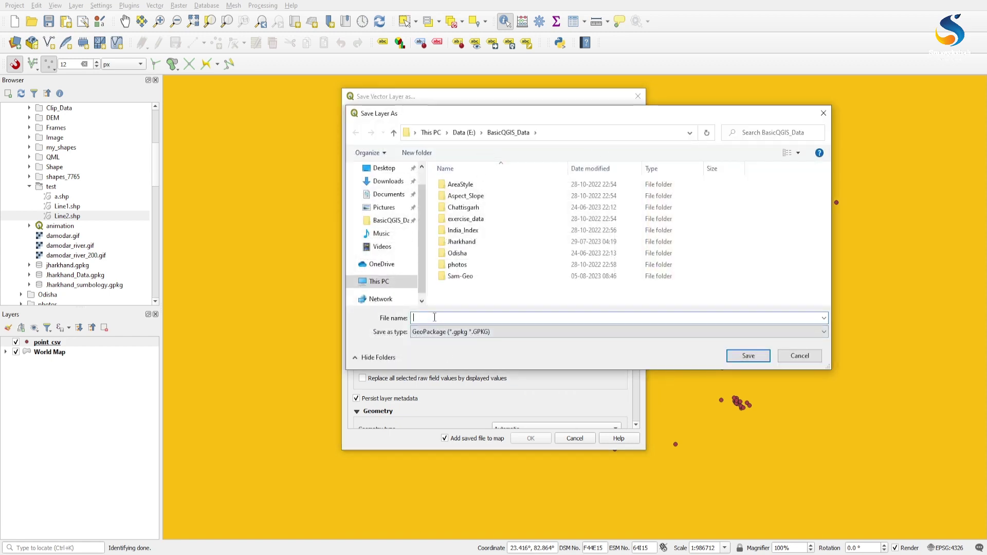
text(point)
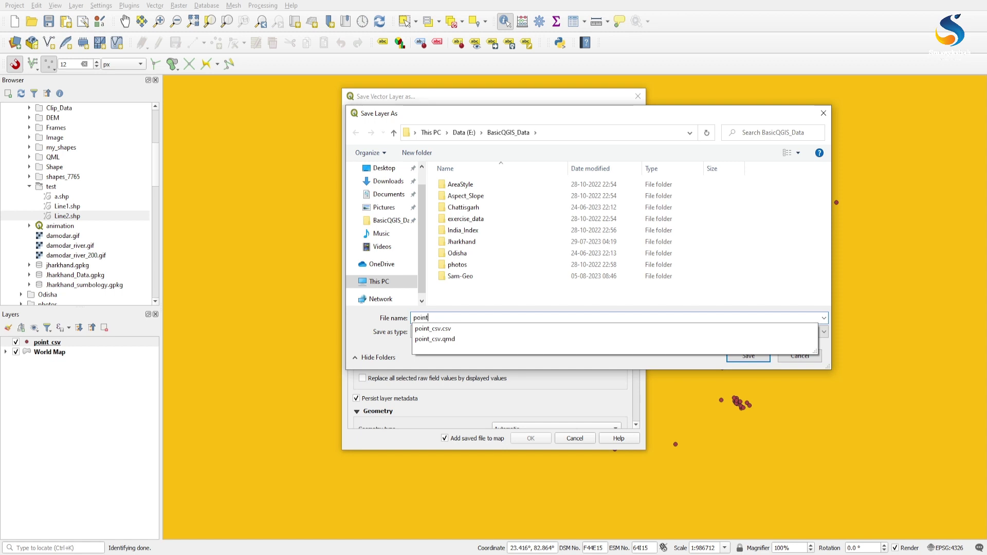
click(747, 356)
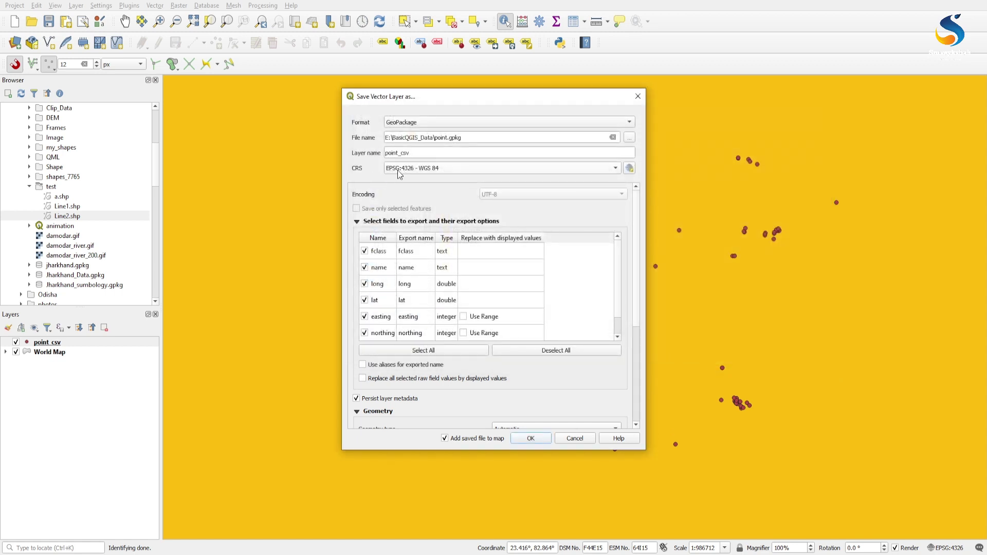
click(524, 440)
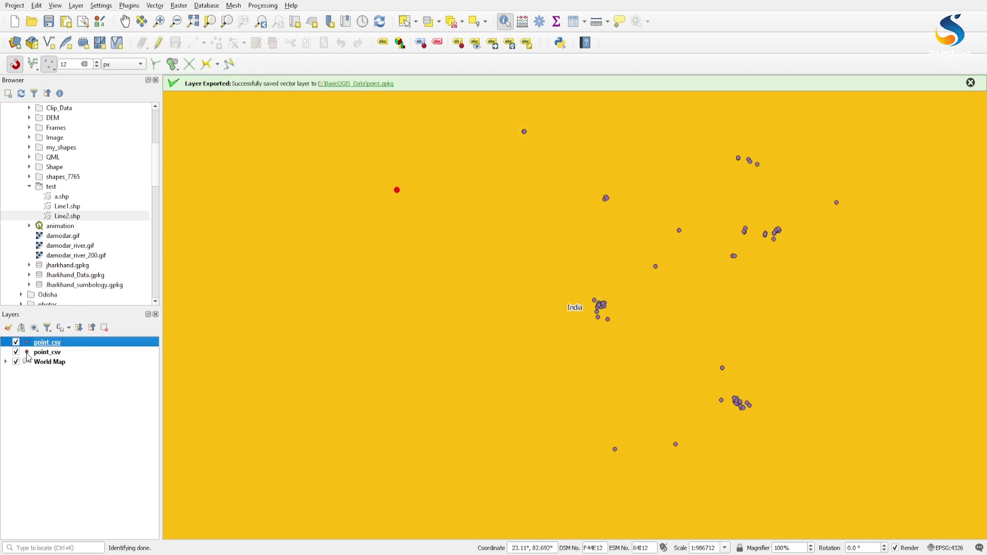
Remove the CSV-based point_csv layer, leaving the GeoPackage point_csv and World Map.
click(45, 355)
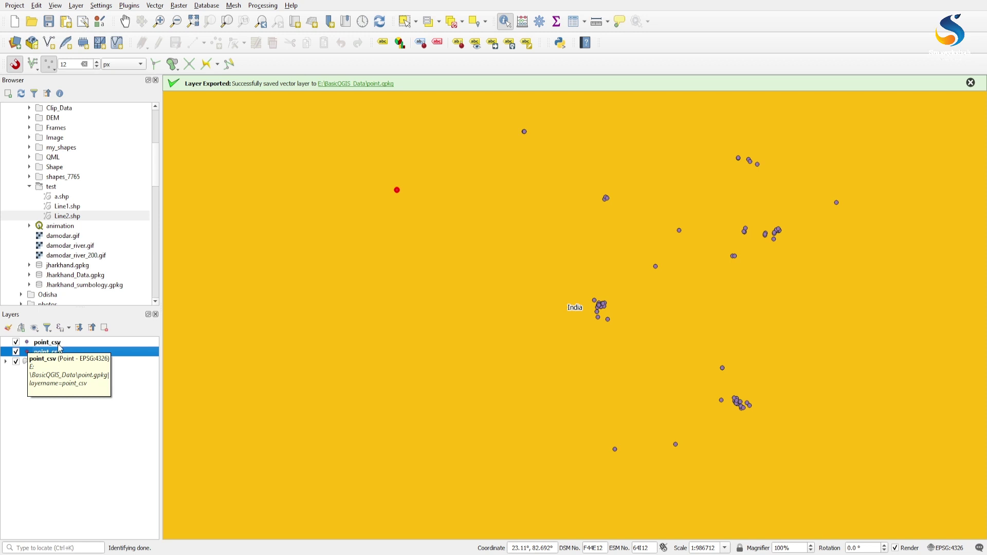
click(74, 384)
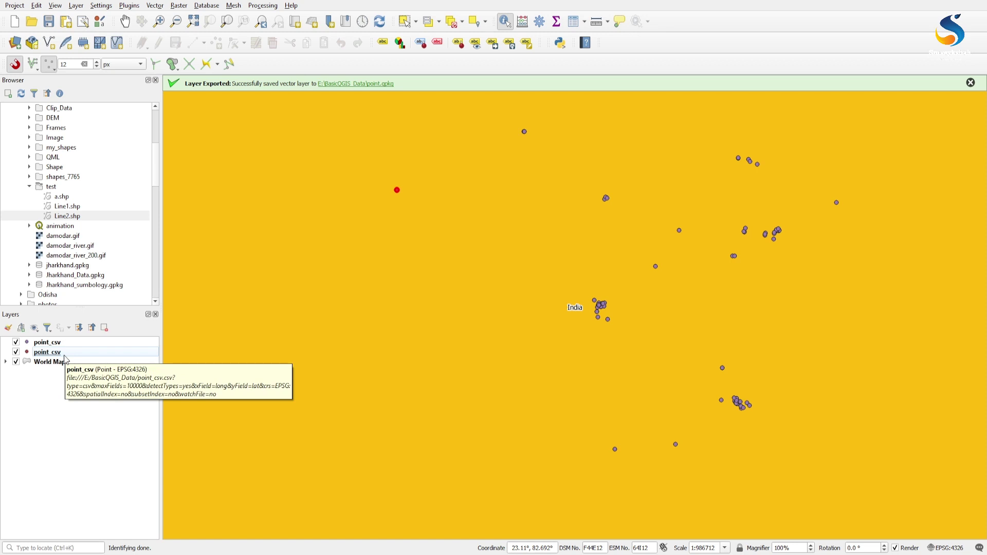
click(48, 352)
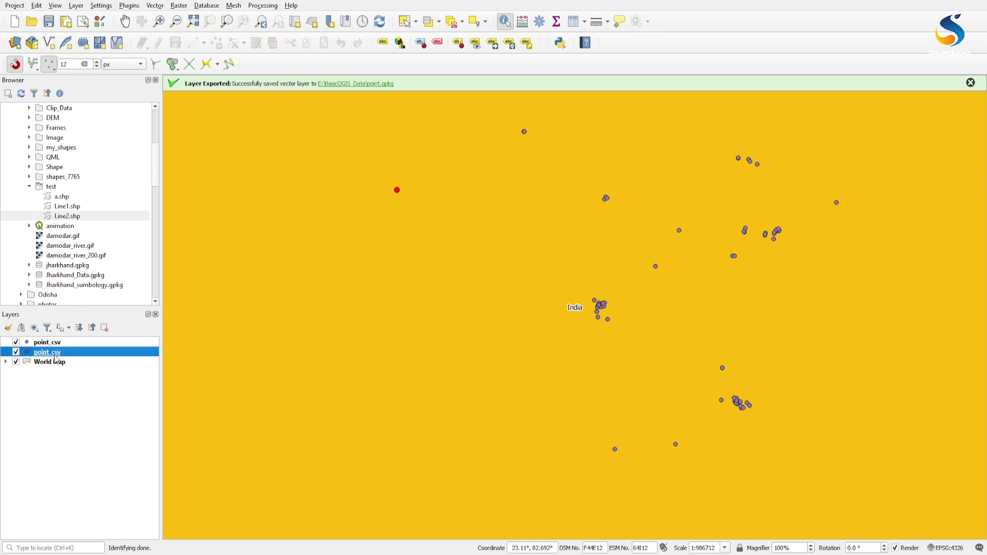
click(104, 329)
click(484, 288)
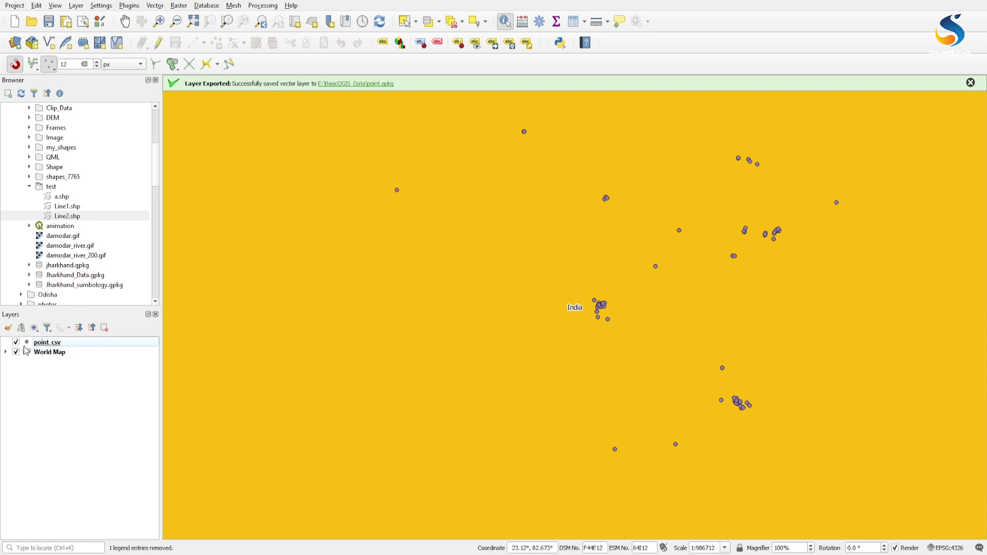
click(54, 344)
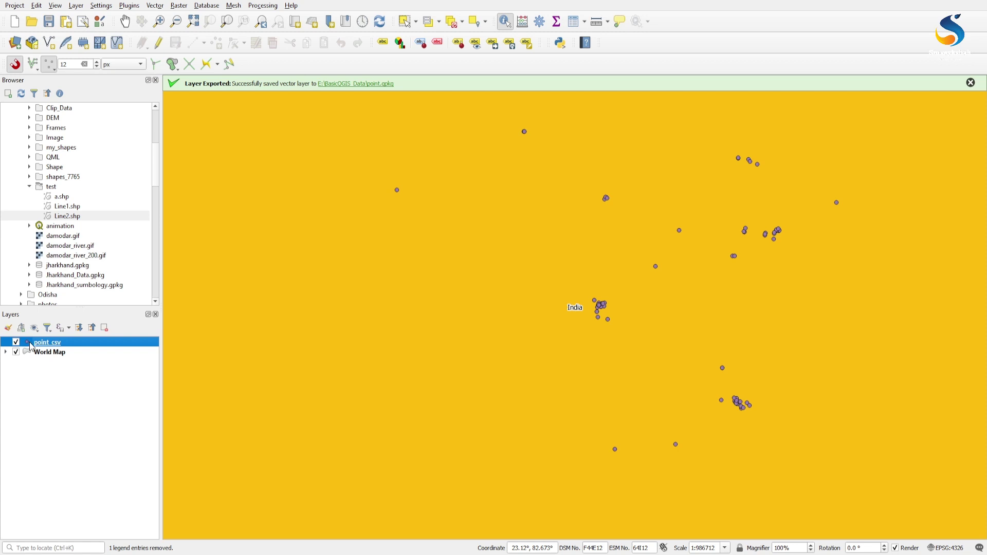
Give the point_csv layer the 'dot green' symbol from the Colorful group.
double_click(29, 344)
click(679, 255)
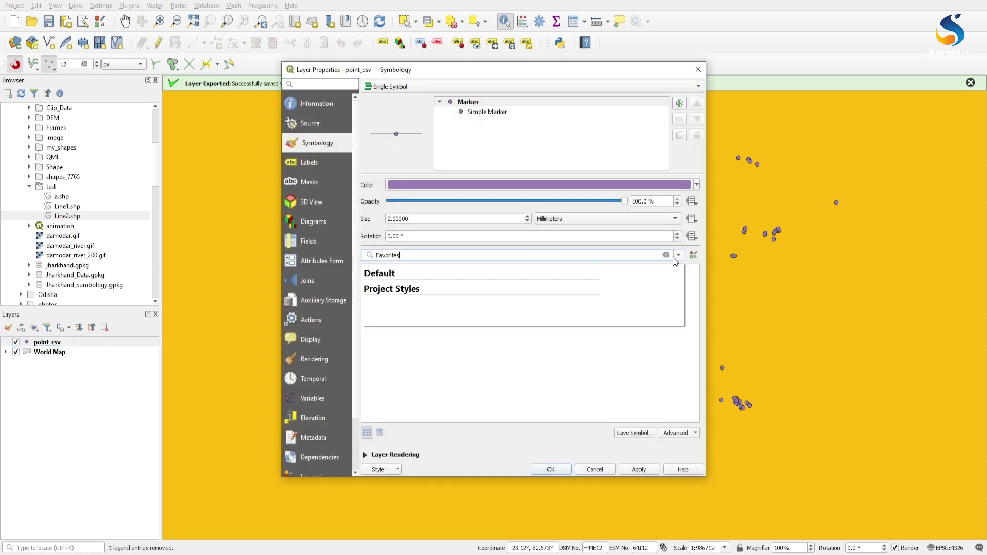
scroll(387, 317, down, 2)
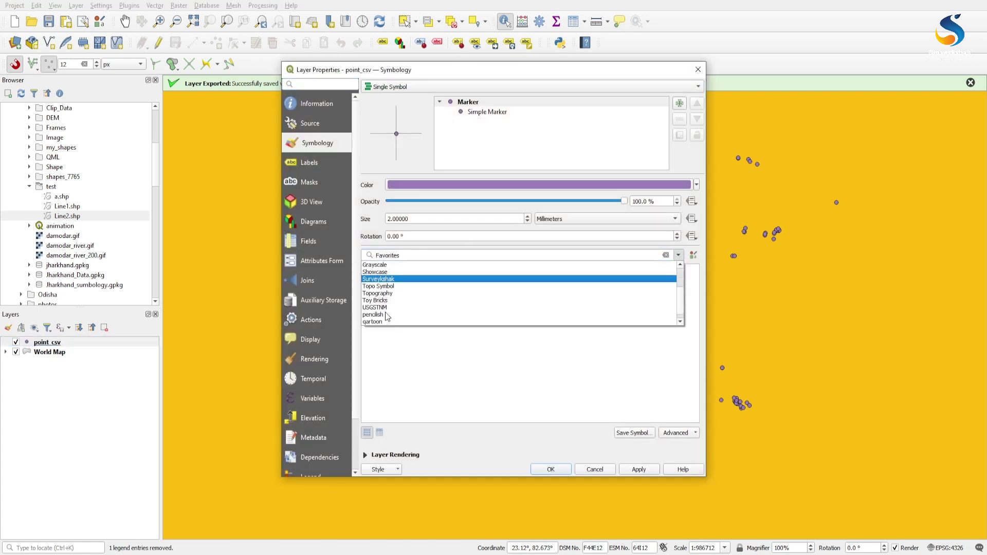
scroll(382, 283, up, 2)
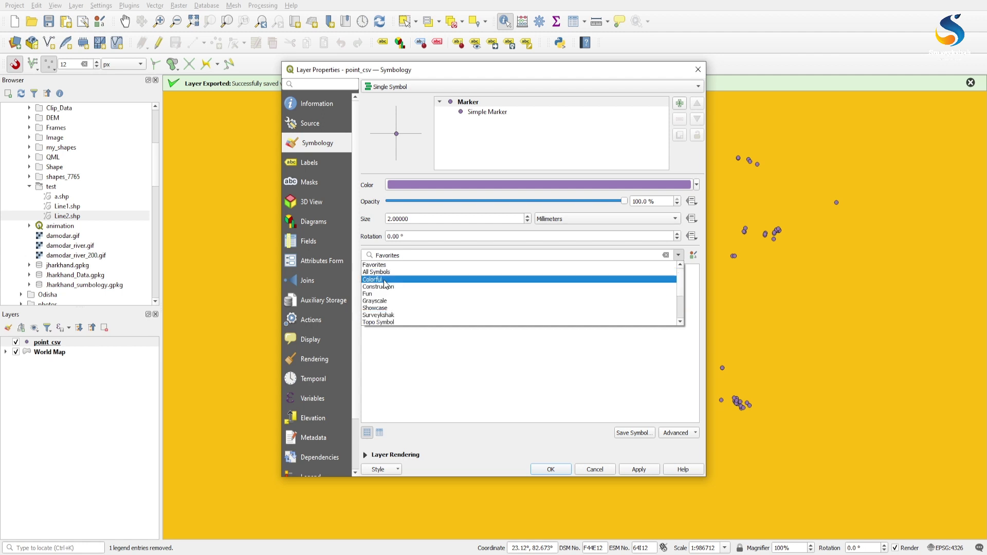
click(386, 283)
scroll(647, 357, down, 1)
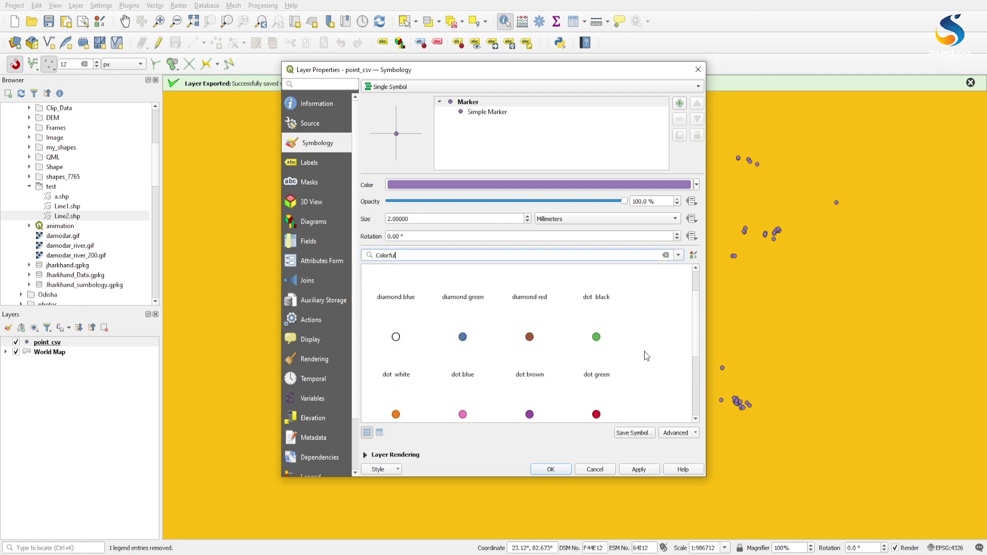
click(603, 343)
click(563, 469)
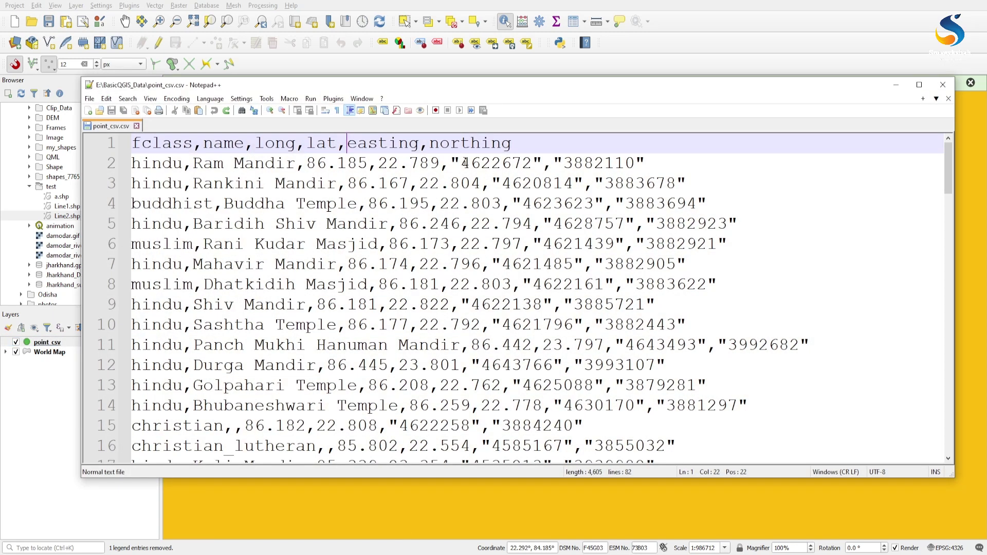
drag(461, 162, 530, 163)
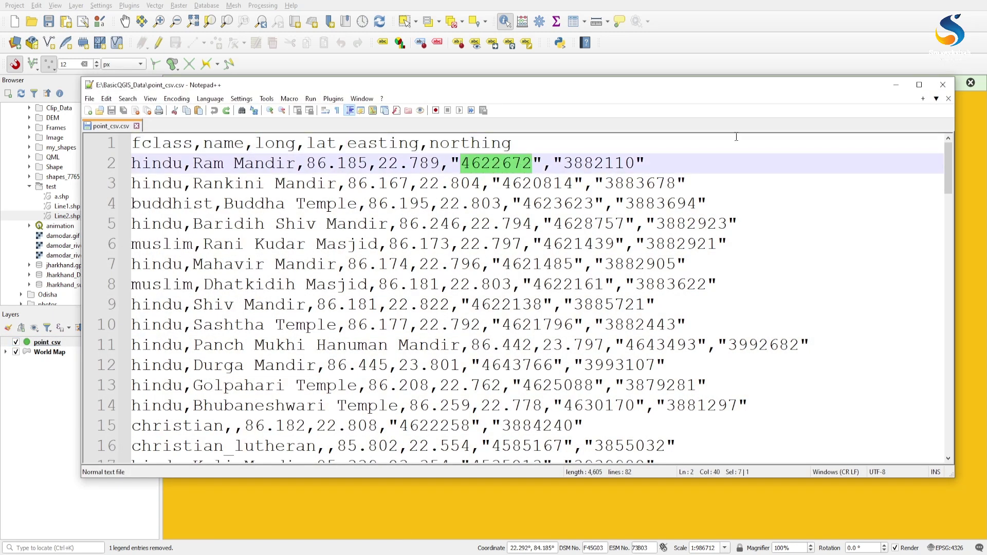
click(895, 86)
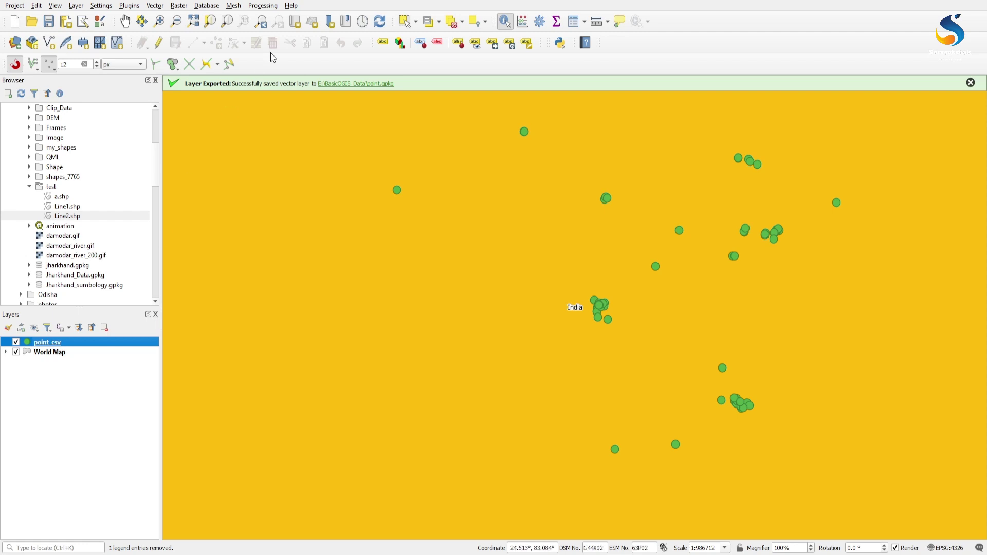
Load point_csv.csv into the Delimited Text layer importer.
click(77, 5)
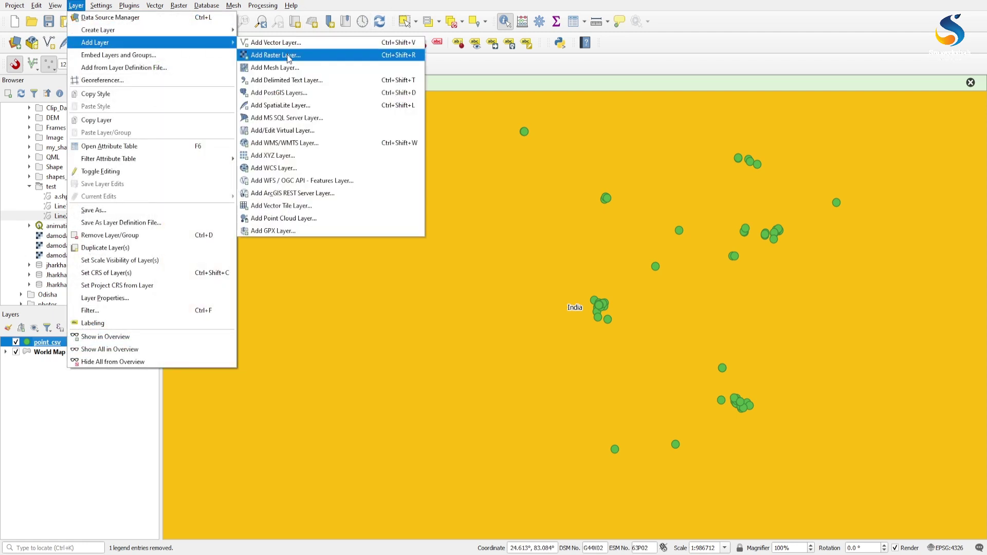
click(287, 79)
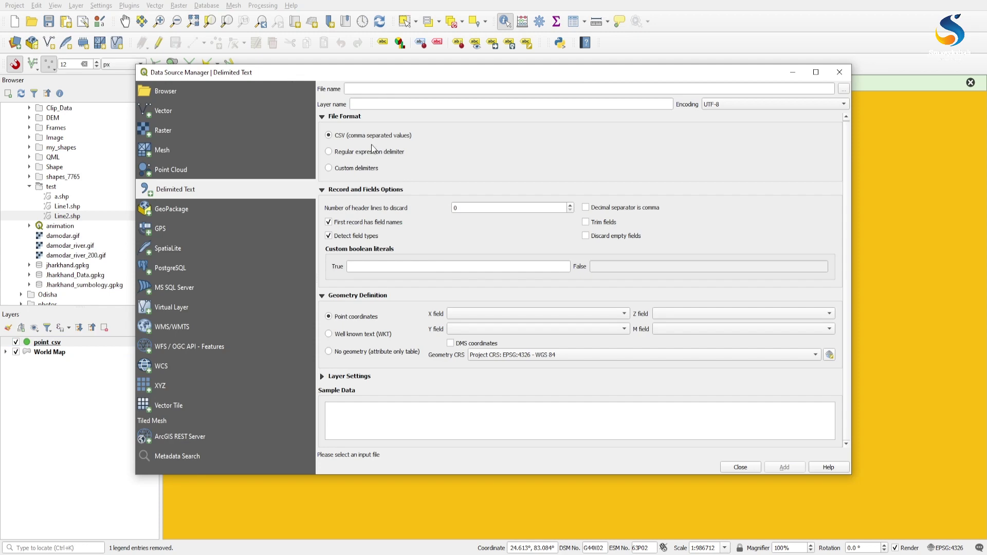
click(844, 89)
click(270, 264)
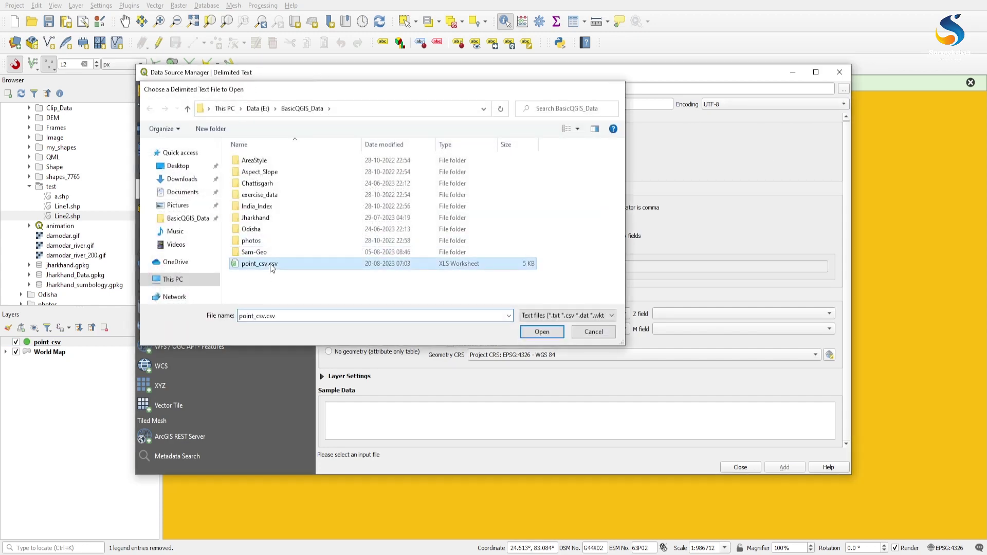
double_click(270, 264)
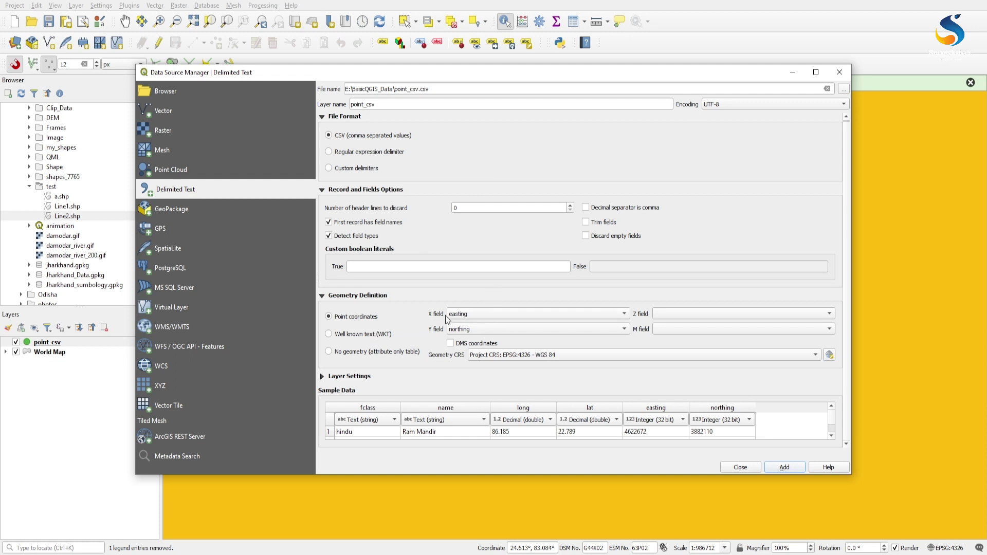
Use northing as the Y coordinate and set the layer CRS to EPSG:7755.
click(465, 318)
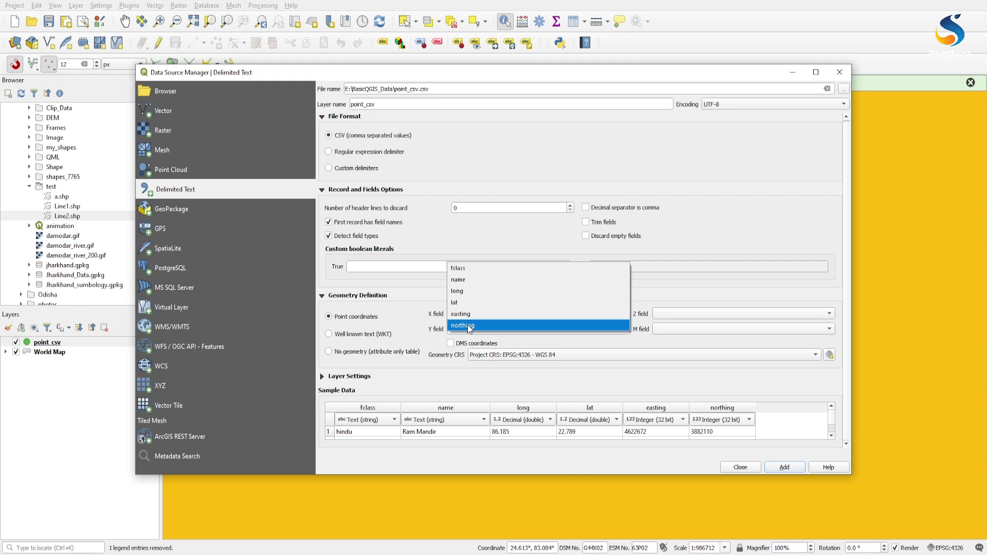
click(468, 325)
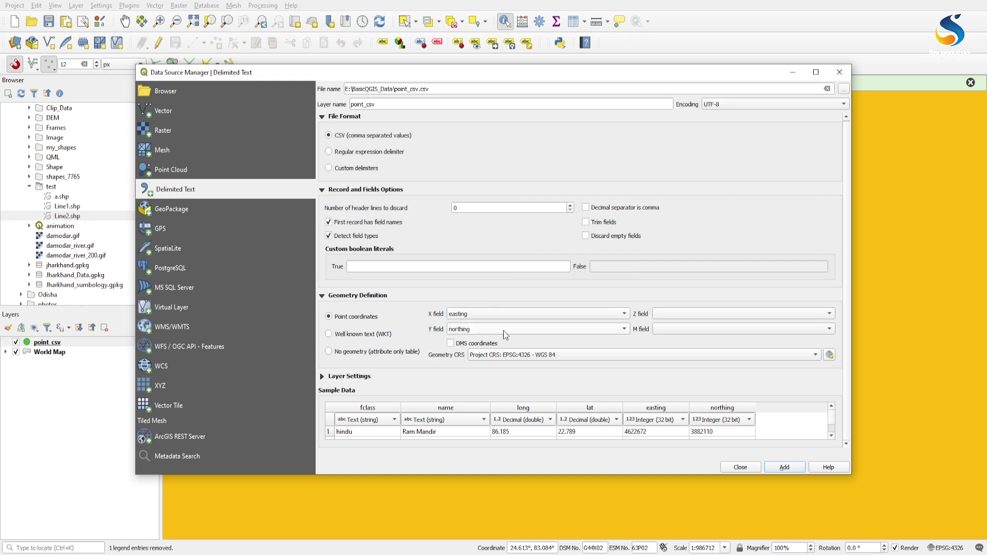
click(484, 355)
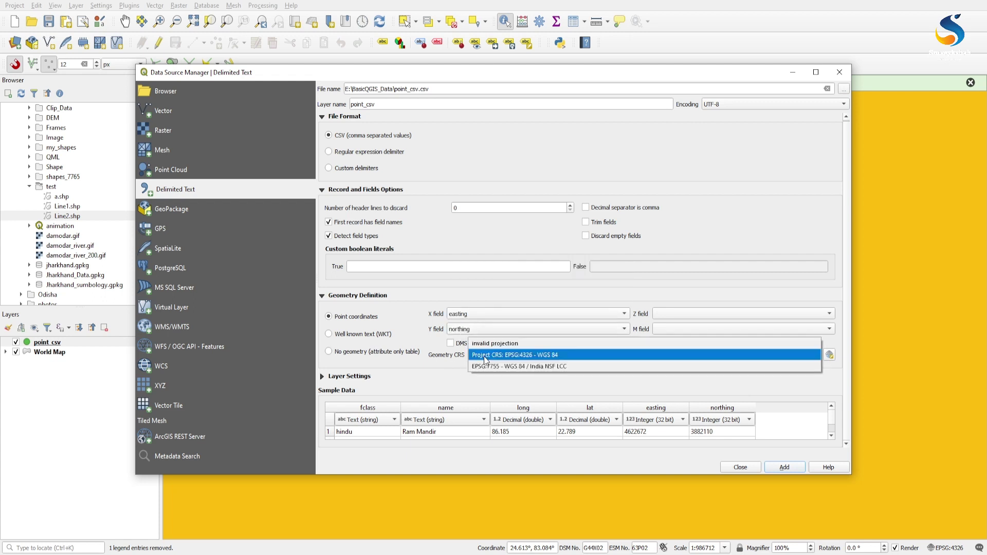
click(491, 367)
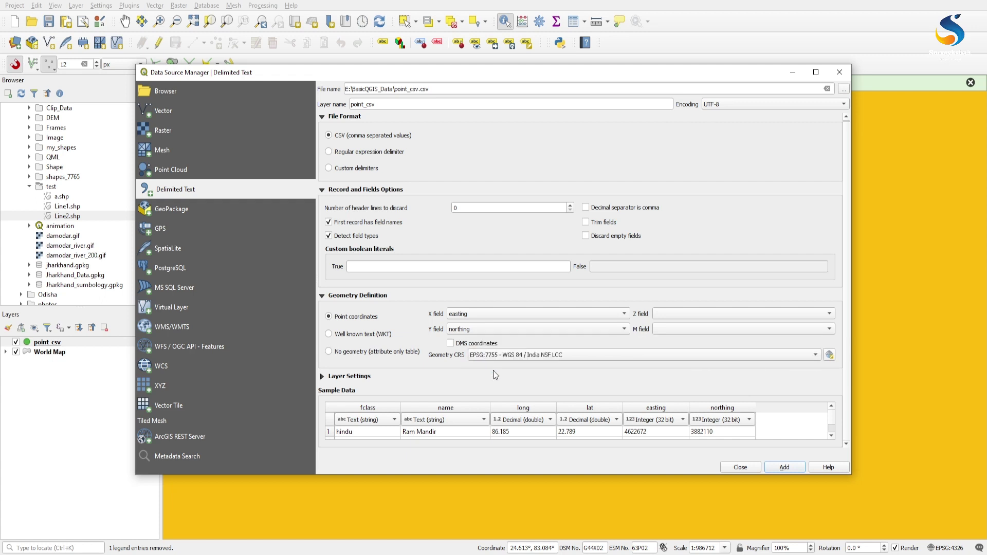
Hide the green point layer and add the CSV points as a new layer.
click(16, 344)
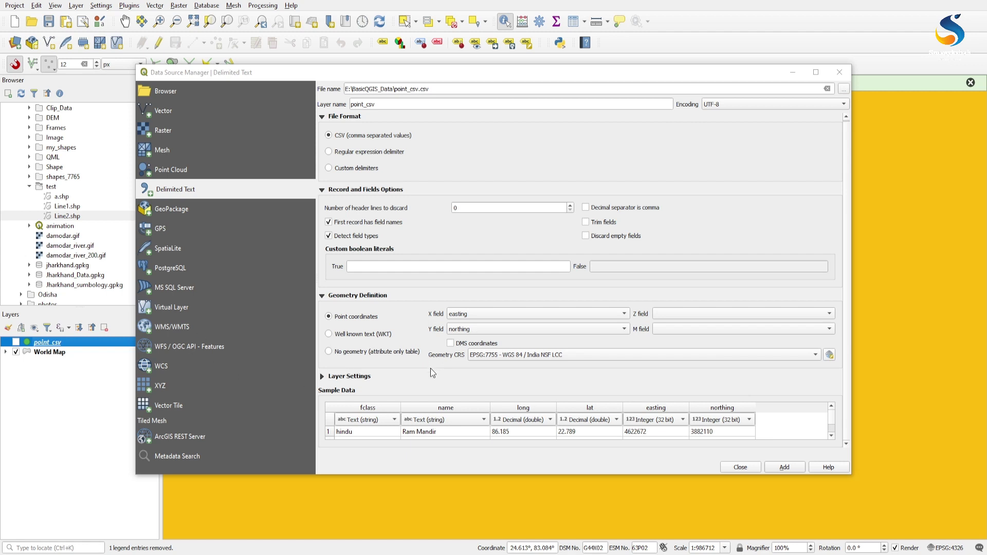
mouse_move(833, 418)
mouse_down()
mouse_move(834, 427)
mouse_move(833, 413)
mouse_up()
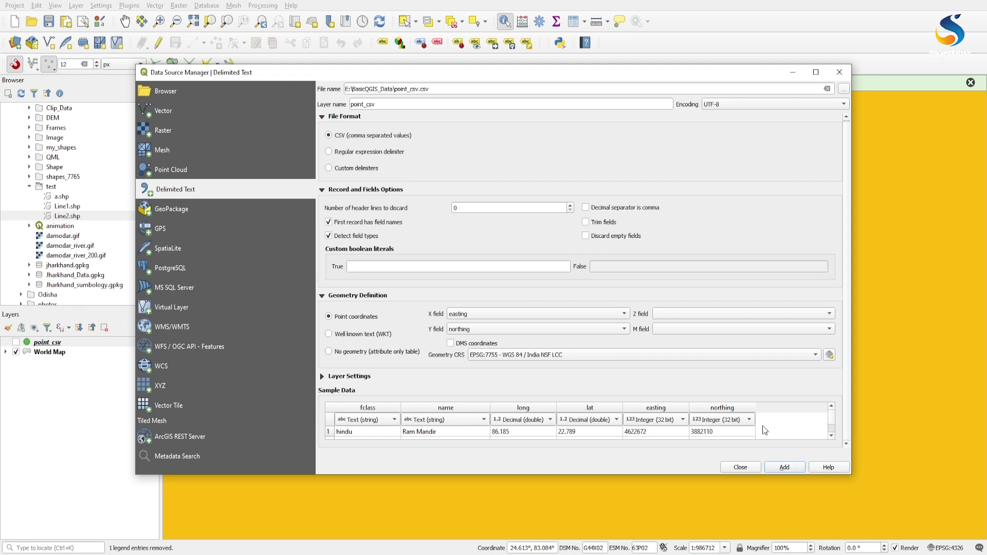
drag(637, 476, 660, 544)
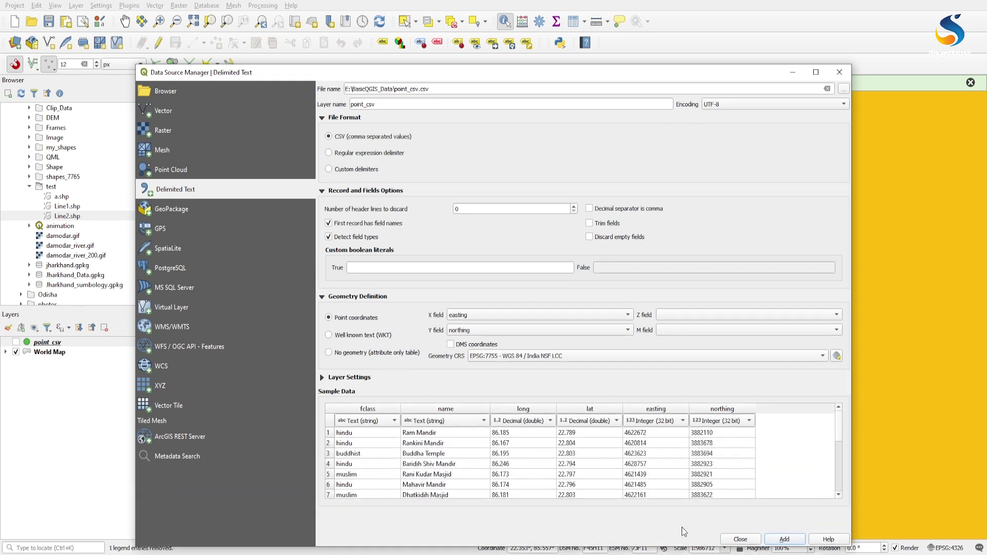
mouse_move(841, 429)
mouse_down()
mouse_move(843, 471)
mouse_move(839, 417)
mouse_up()
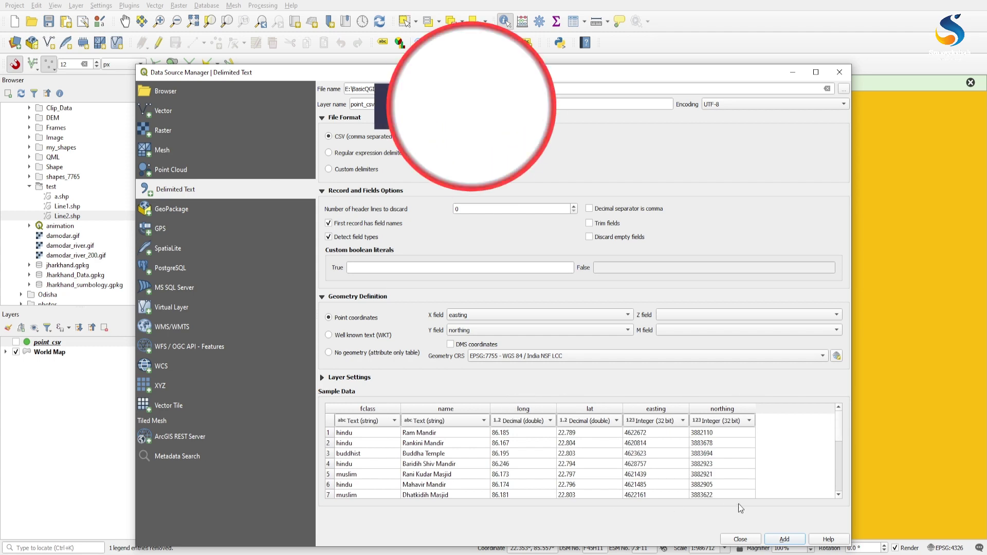
click(785, 540)
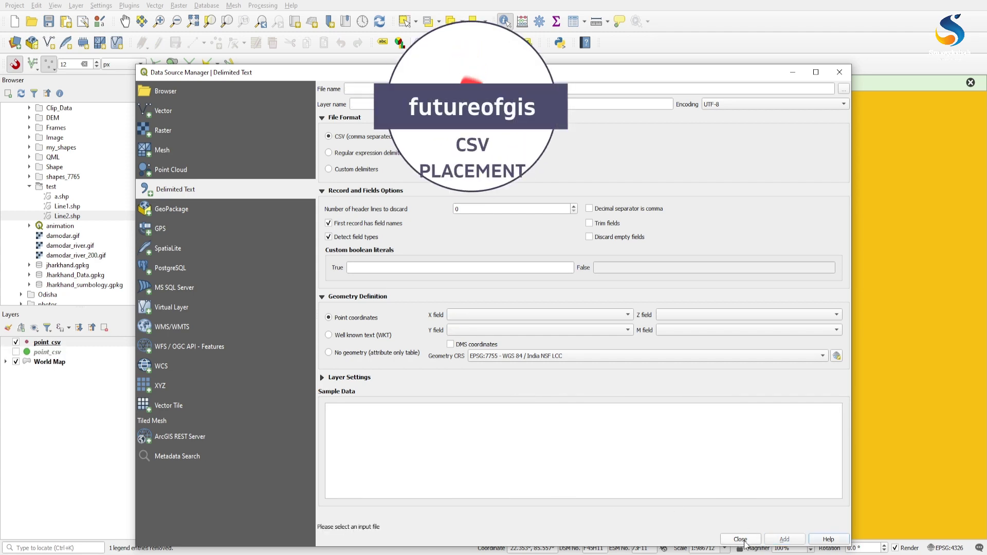
click(741, 539)
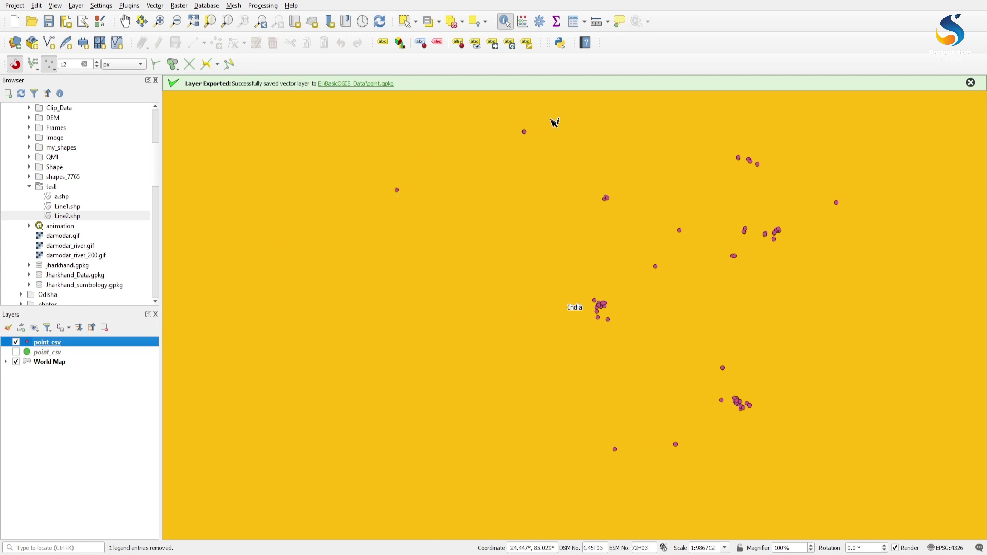
Re-enable the green point layer and pan the map to compare the overlapping points.
click(16, 353)
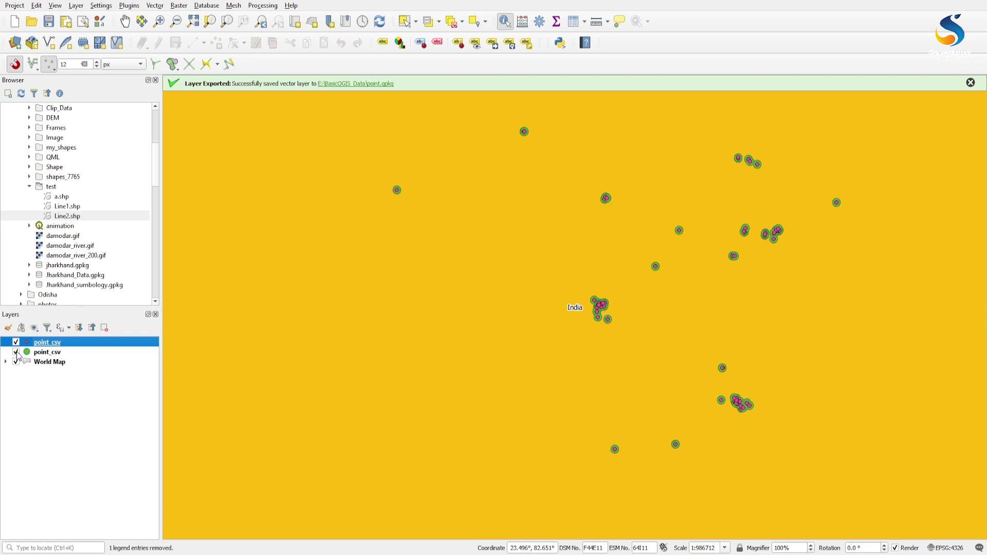
scroll(408, 194, up, 2)
scroll(361, 230, down, 1)
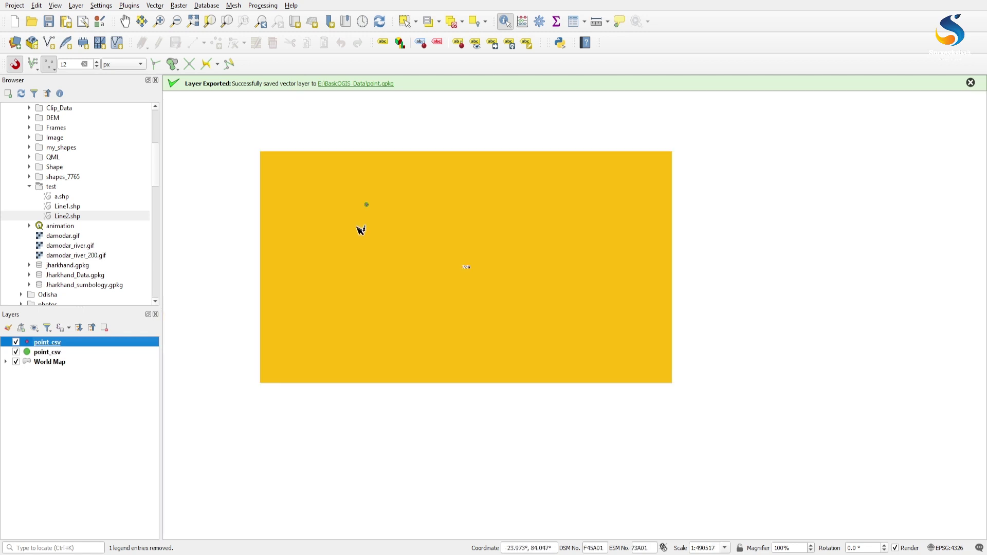
scroll(802, 469, up, 2)
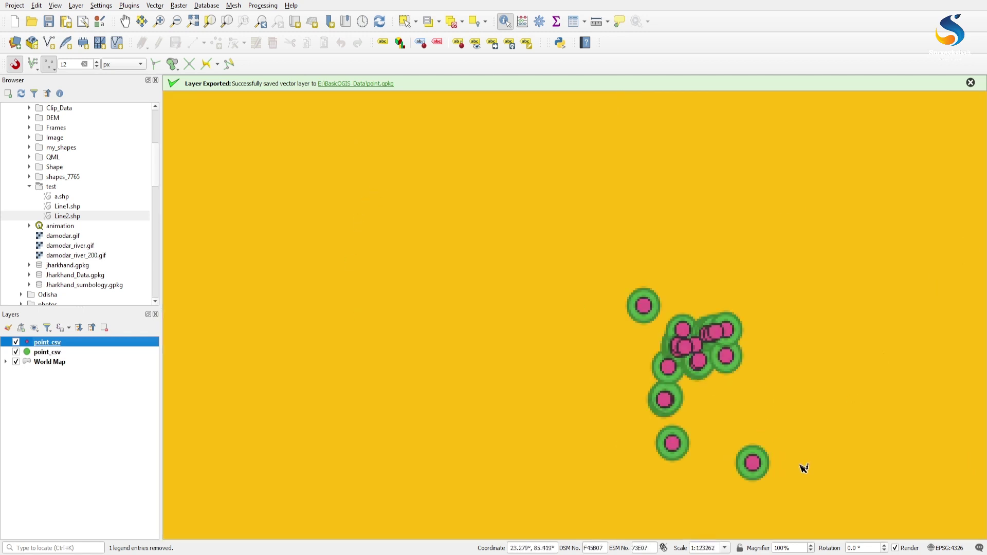
scroll(732, 352, up, 4)
scroll(535, 196, down, 6)
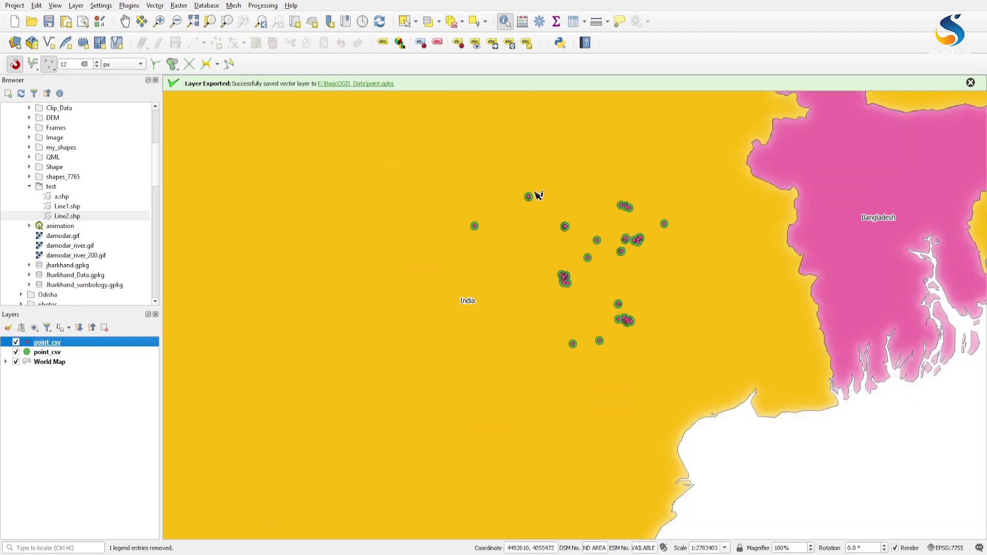
scroll(530, 208, up, 3)
scroll(486, 239, up, 2)
scroll(488, 237, down, 2)
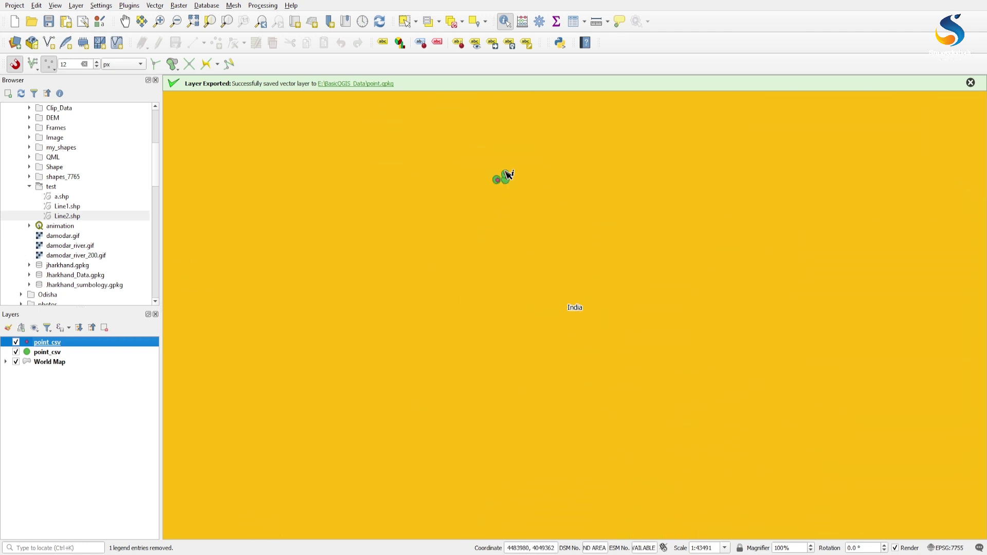
scroll(551, 239, down, 2)
scroll(551, 239, down, 3)
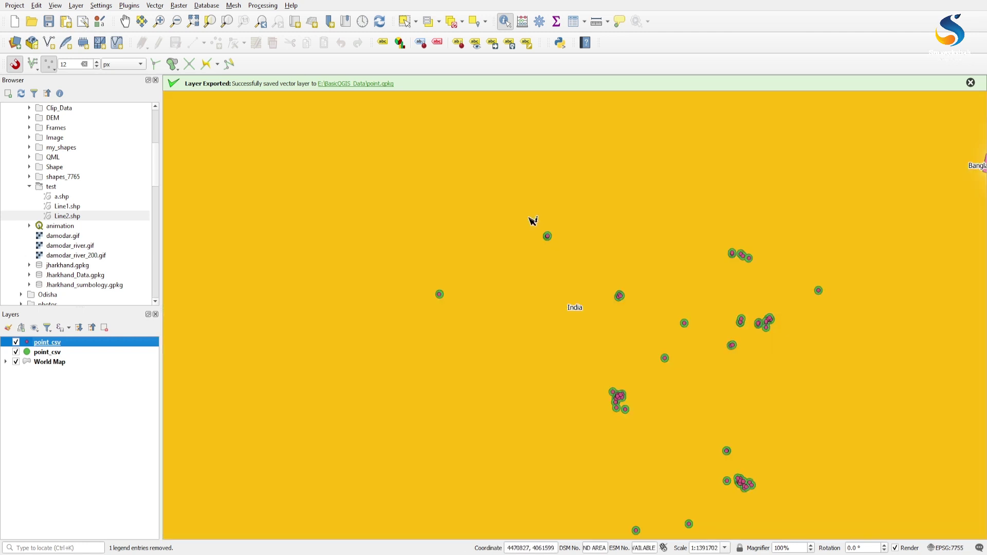
scroll(417, 223, down, 2)
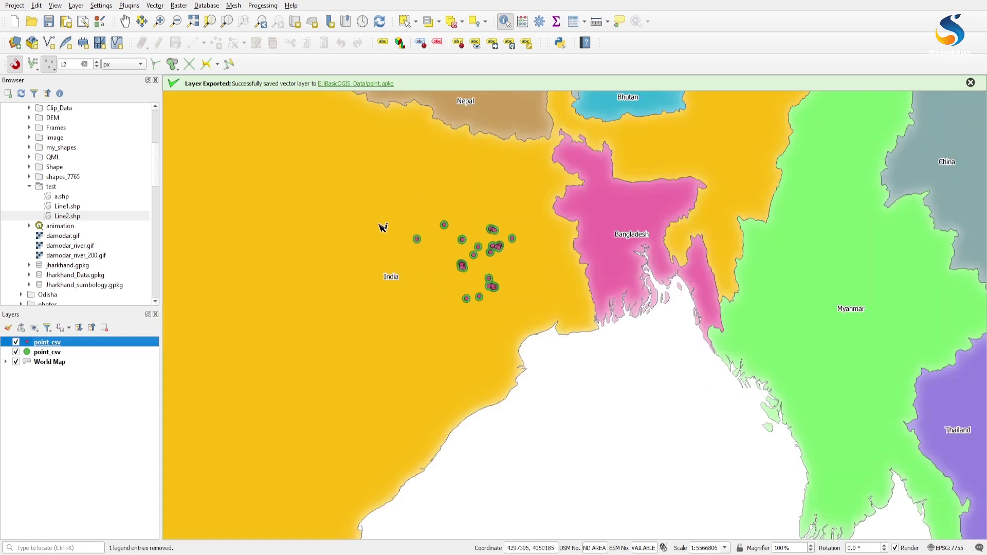
click(123, 22)
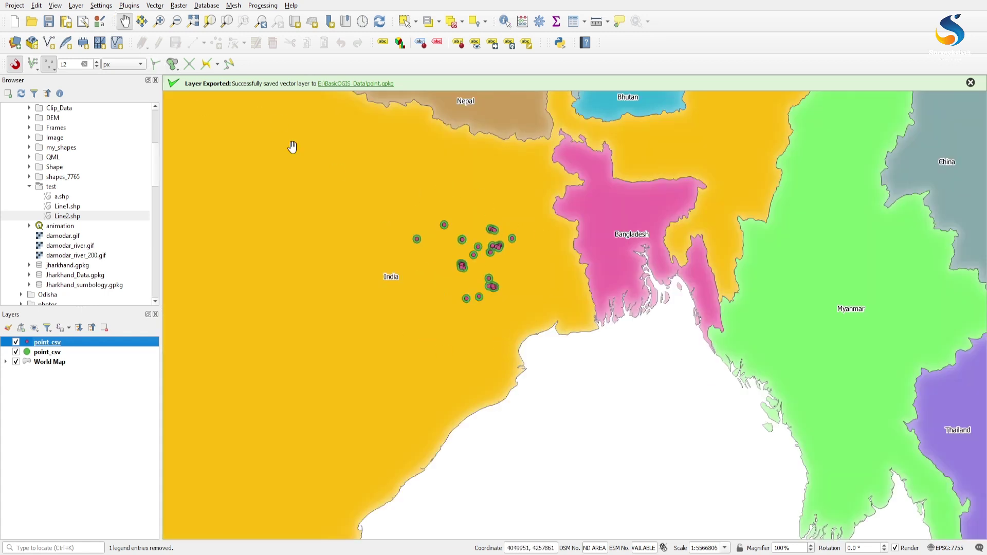
scroll(455, 255, up, 2)
drag(453, 253, 505, 255)
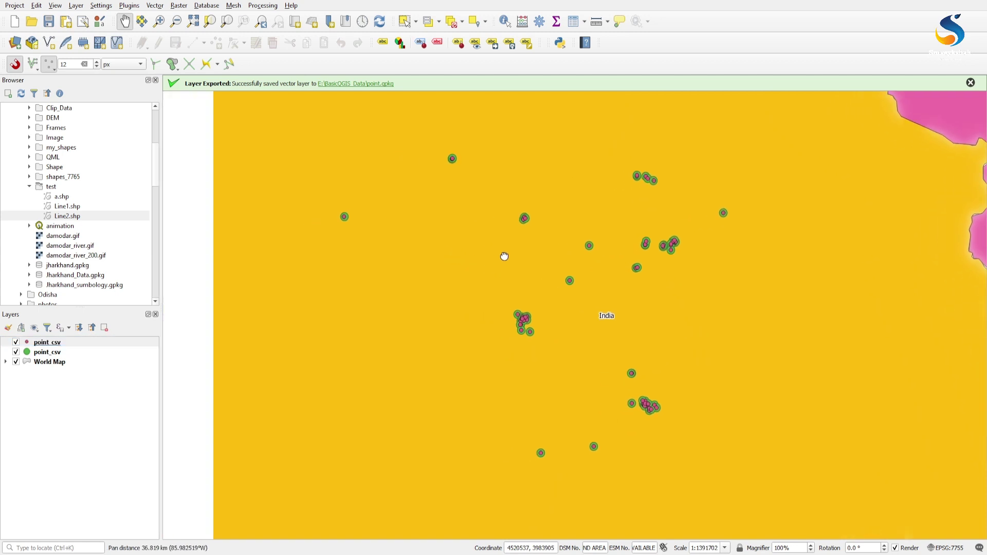